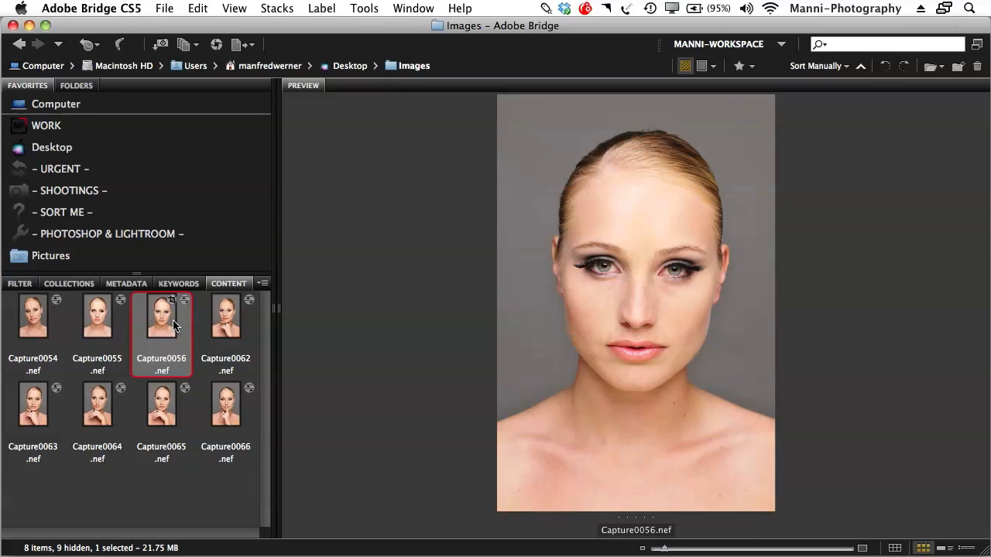
# - Open Capture0056.nef in Camera Raw and reset its adjustments to Camera Raw Defaults
pyautogui.doubleClick(163, 325)
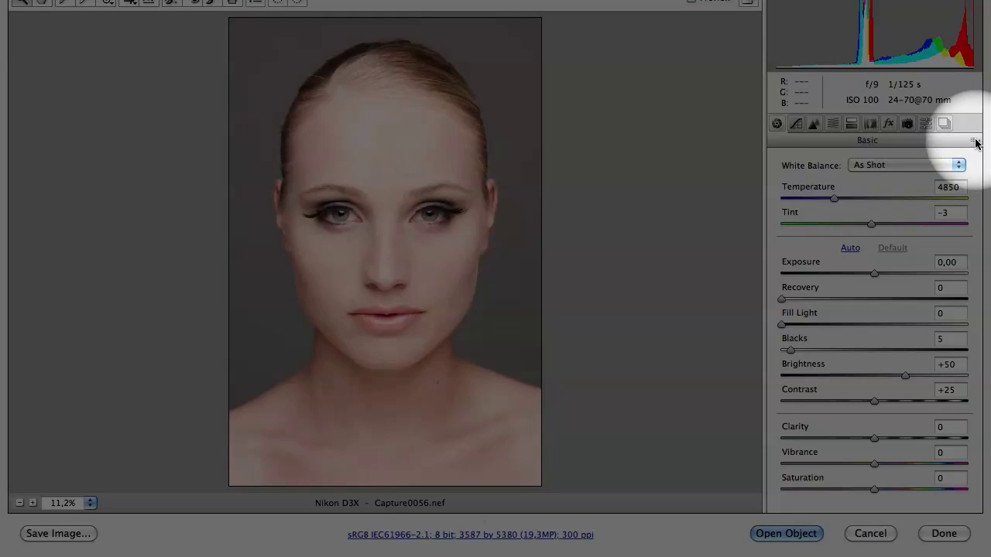
pyautogui.click(974, 142)
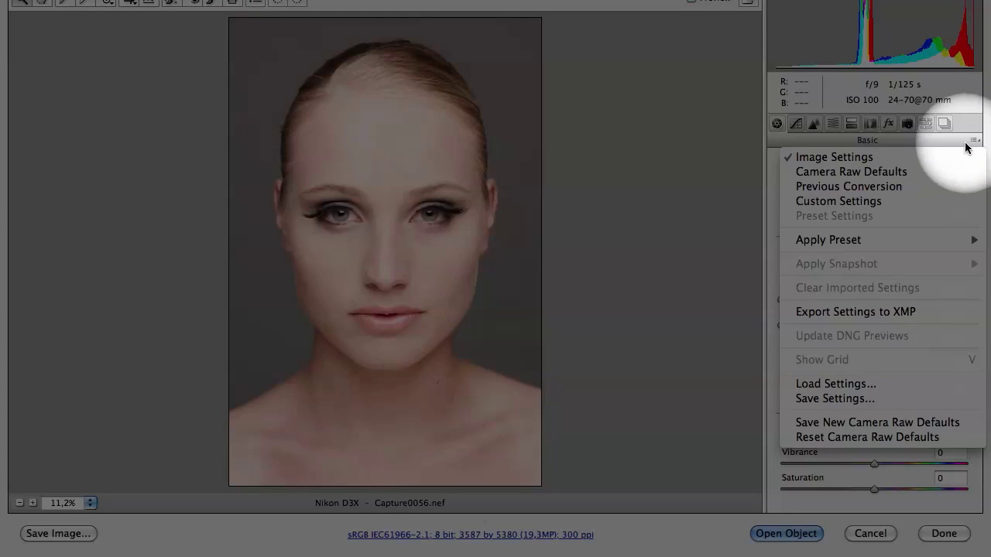
pyautogui.click(820, 172)
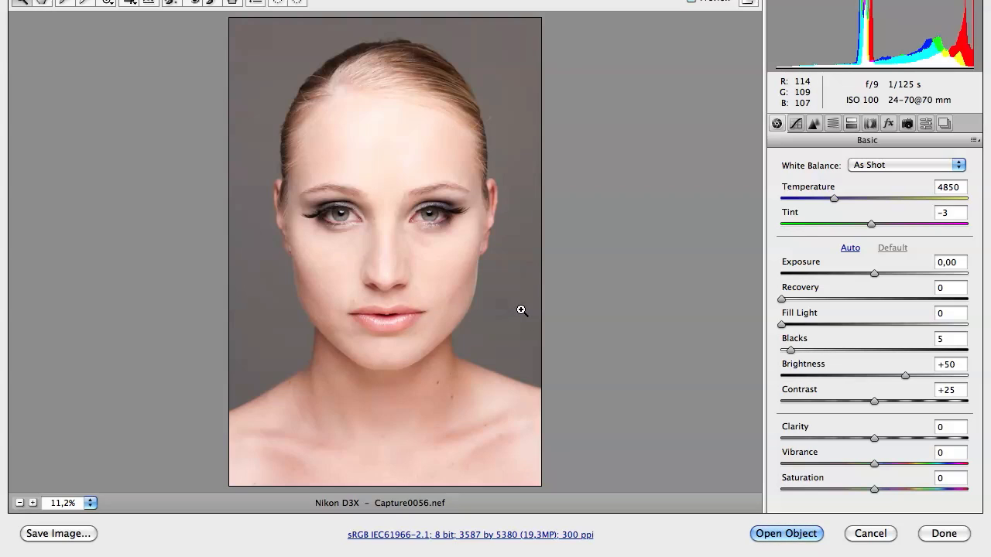
# - Fit the whole portrait in the preview and convert it to grayscale
pyautogui.click(568, 318)
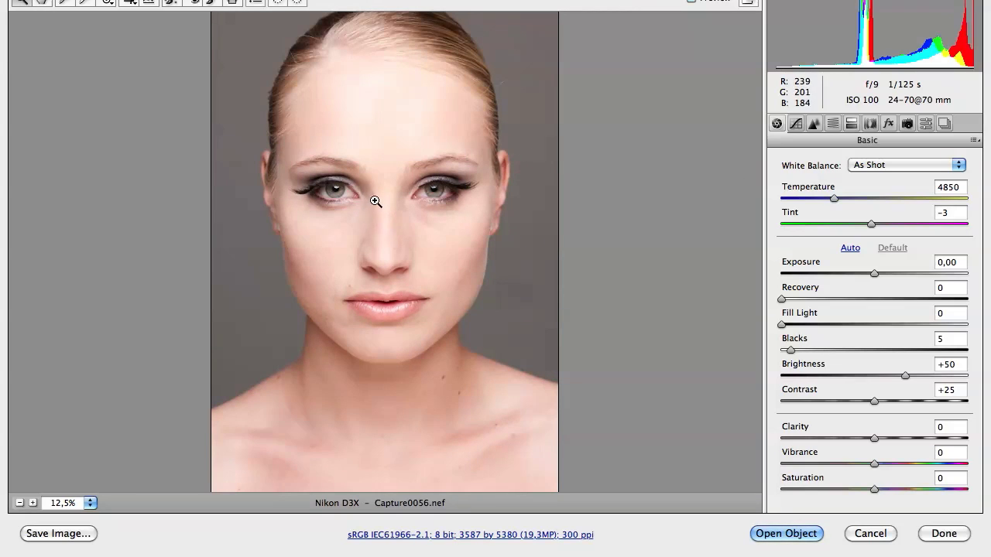
pyautogui.rightClick(411, 201)
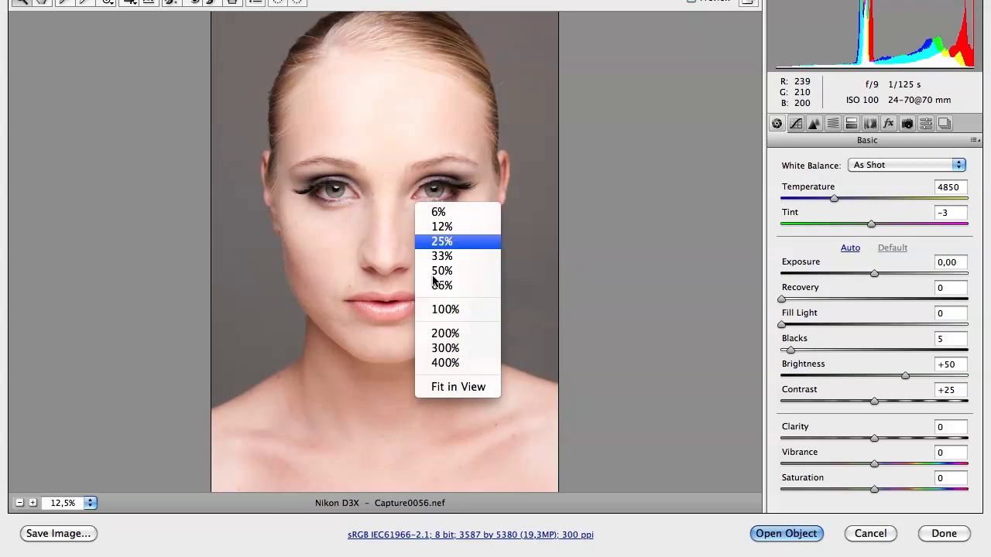
pyautogui.click(472, 385)
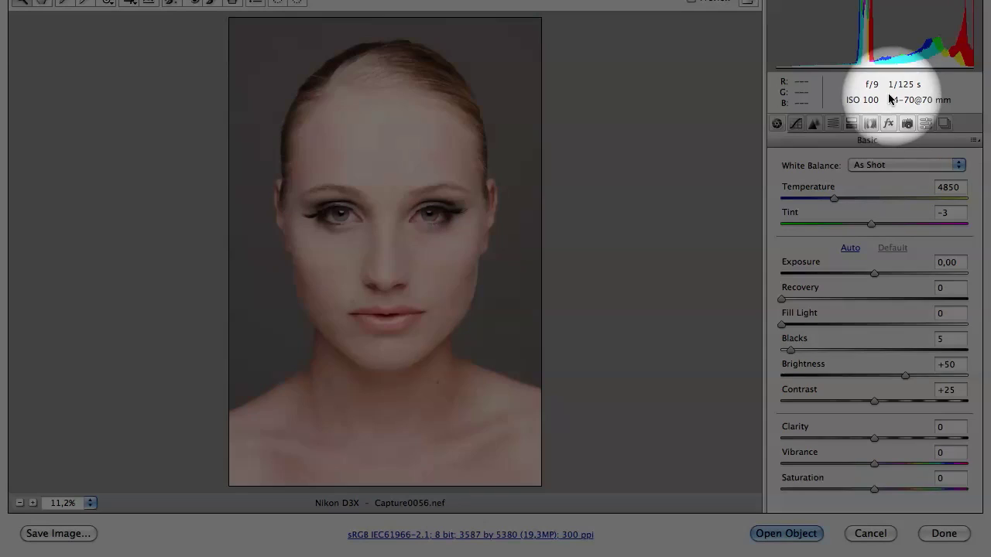
pyautogui.click(832, 123)
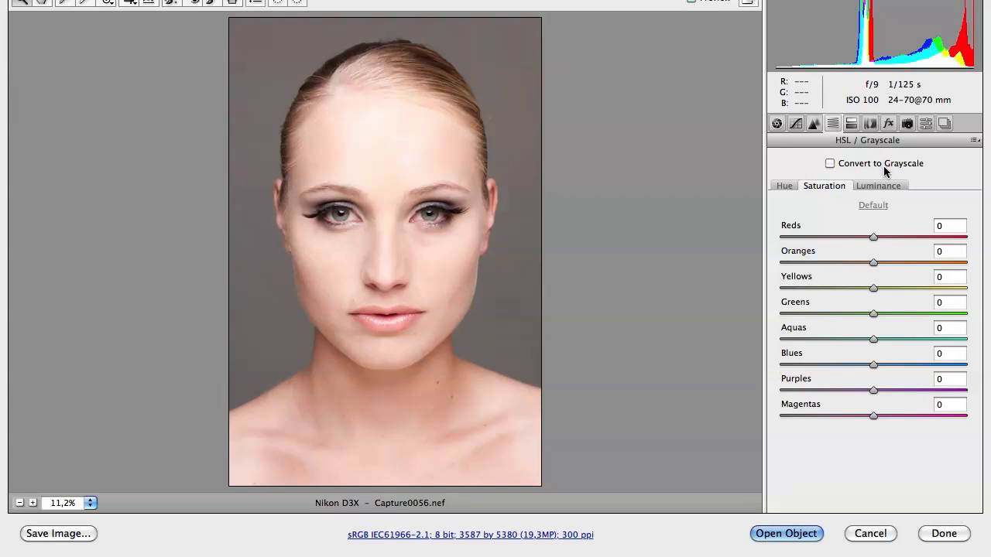
pyautogui.click(829, 163)
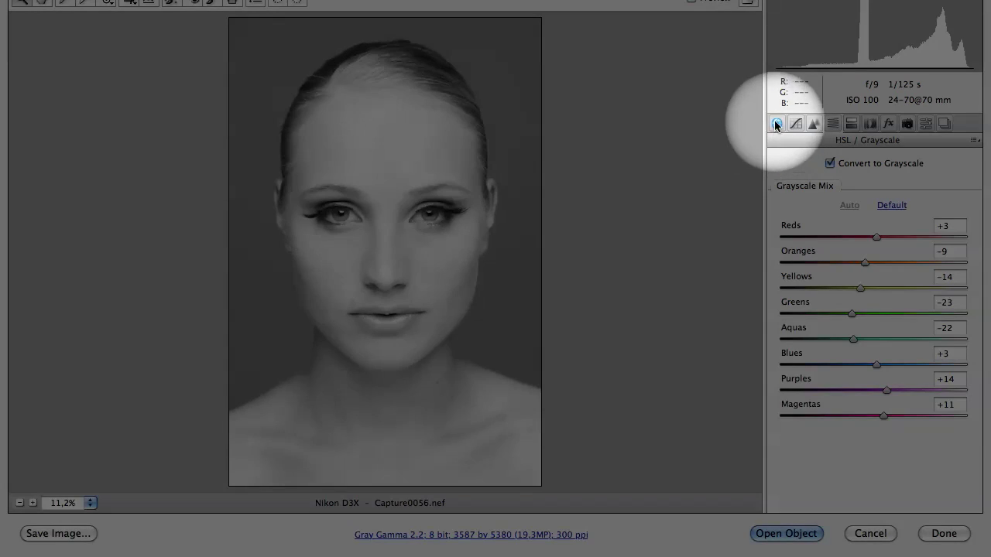
# - Set the portrait's white balance temperature to 4500
pyautogui.click(776, 124)
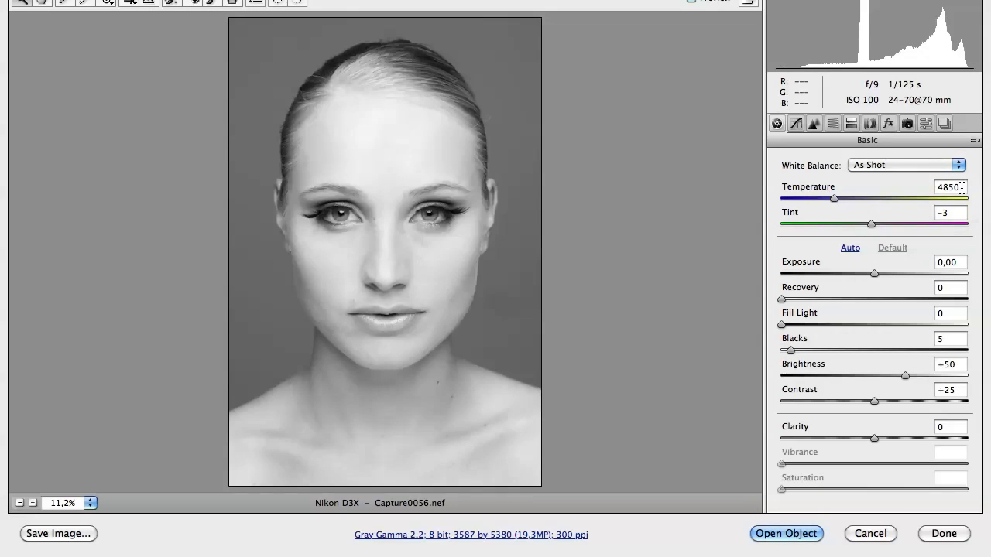
pyautogui.doubleClick(948, 187)
pyautogui.write('4500')
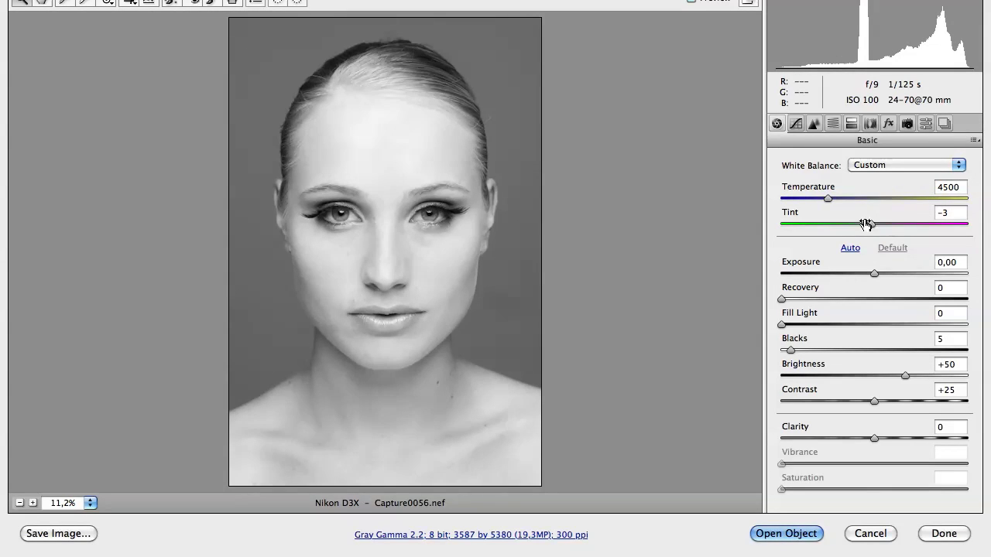
pyautogui.press('Down')
pyautogui.click(960, 187)
pyautogui.press('Up')
# - Raise Blacks to 20 and Contrast to +36 in the portrait's basic adjustments
pyautogui.click(791, 351)
pyautogui.moveTo(791, 354); pyautogui.dragTo(820, 349)
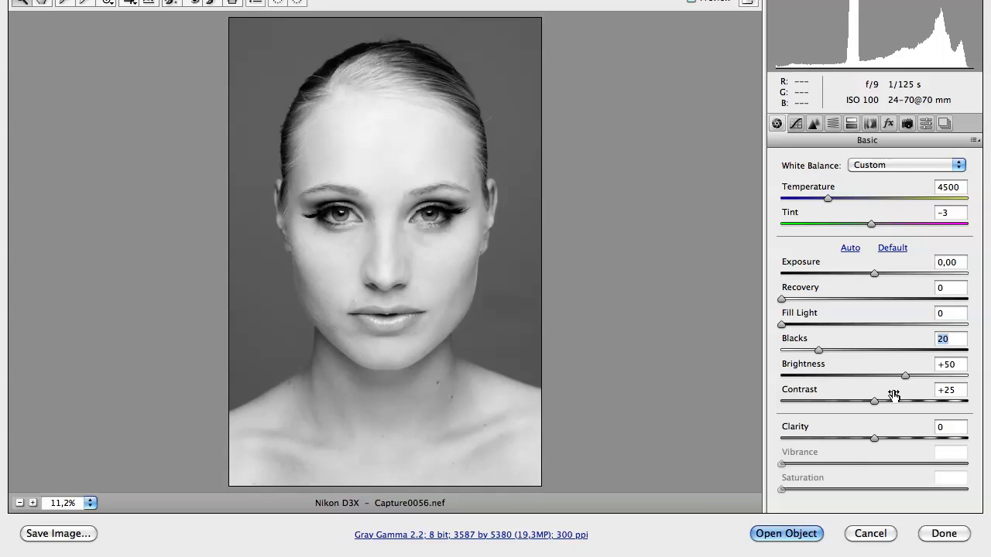
pyautogui.moveTo(874, 402)
pyautogui.mouseDown()
pyautogui.moveTo(967, 404)
pyautogui.moveTo(872, 410)
pyautogui.moveTo(888, 409)
pyautogui.mouseUp()
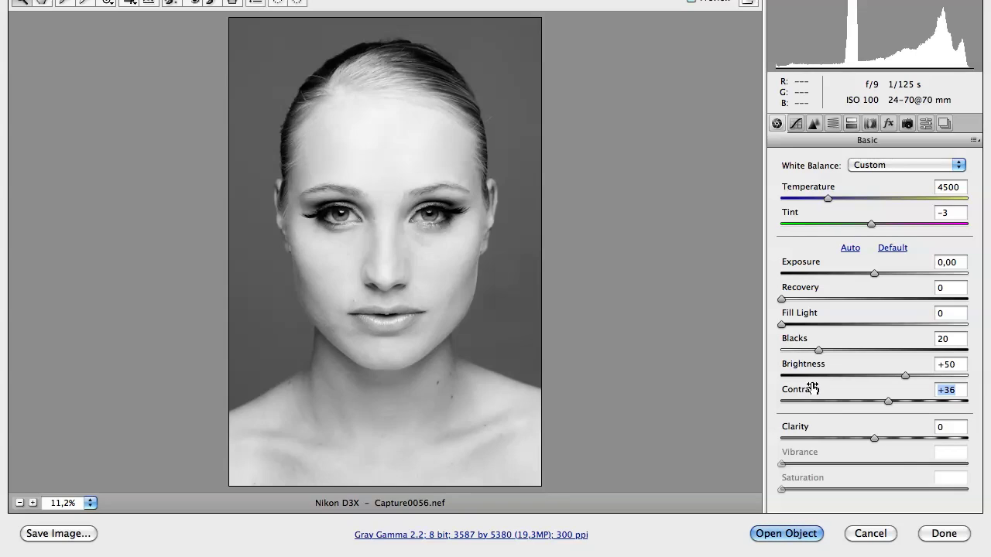
# - Test Clarity on the portrait at +100 and at negative values, and reset it to 0
pyautogui.moveTo(875, 438); pyautogui.dragTo(974, 455)
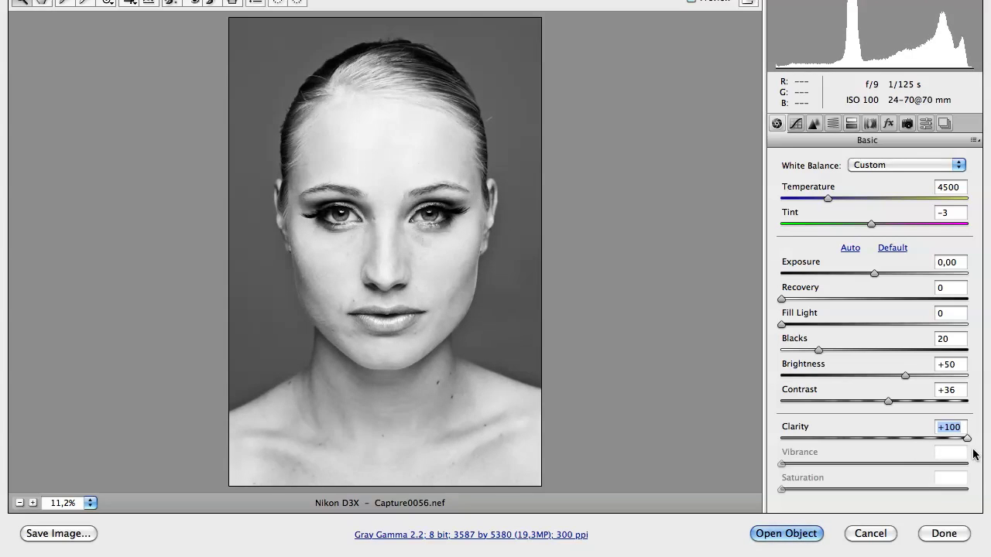
pyautogui.moveTo(972, 455); pyautogui.dragTo(792, 432)
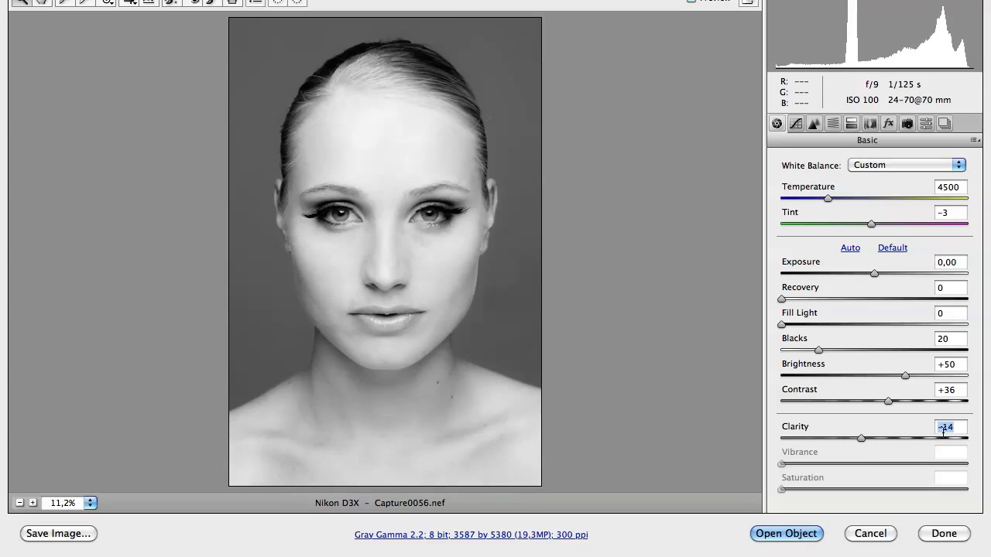
pyautogui.write('0')
# - Set Recovery to 13 and darken the grayscale mix with Reds at -19 and Oranges at -25
pyautogui.moveTo(781, 299); pyautogui.dragTo(815, 303)
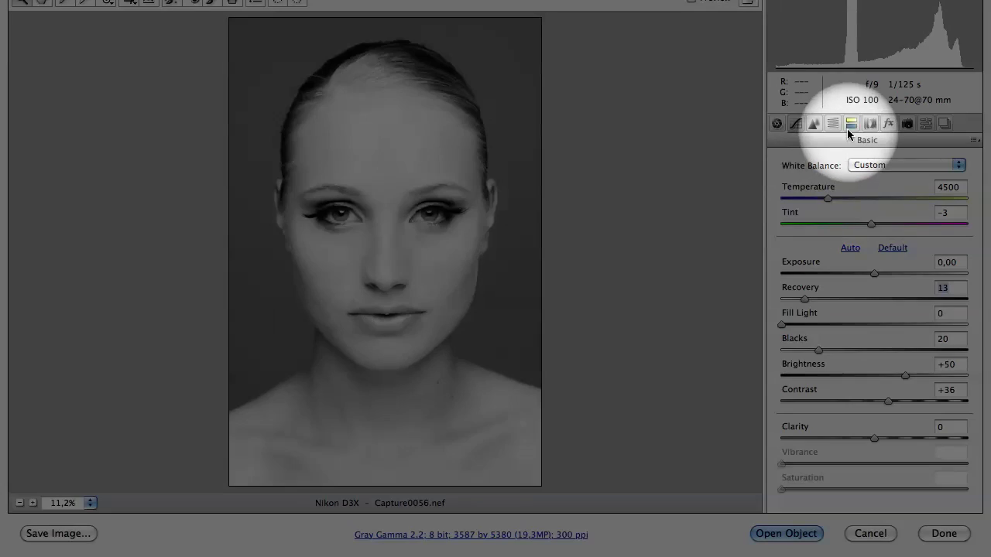
pyautogui.click(833, 122)
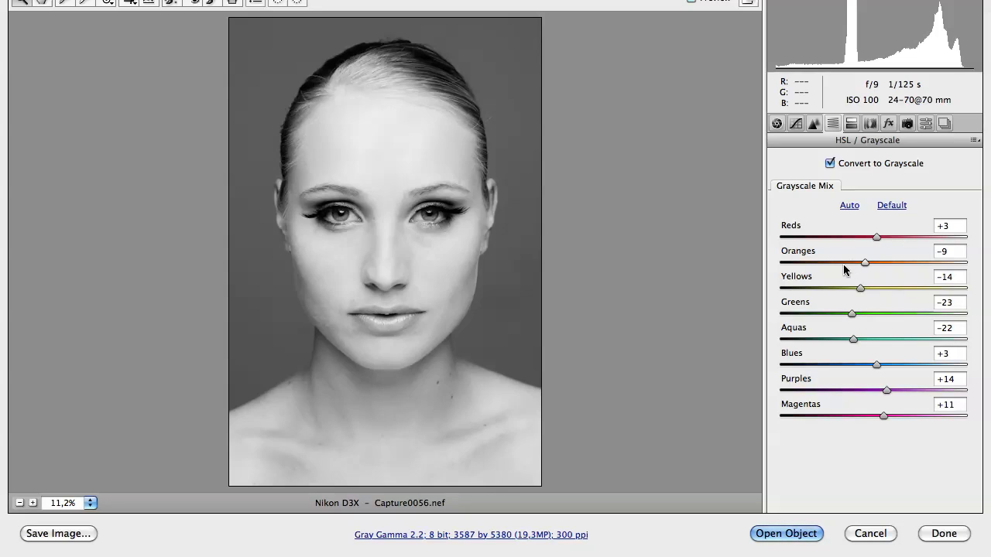
pyautogui.moveTo(877, 241); pyautogui.dragTo(798, 251)
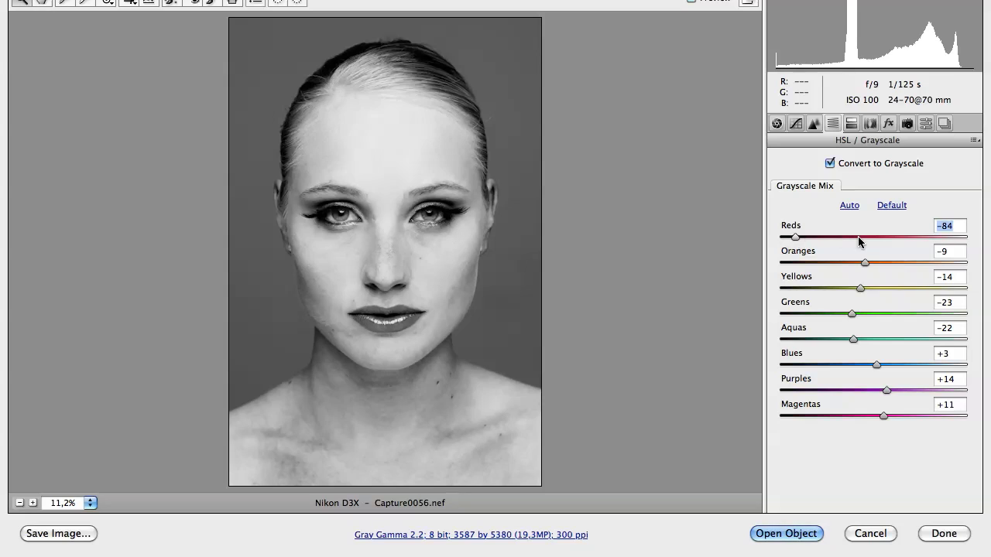
pyautogui.moveTo(859, 242); pyautogui.dragTo(862, 243)
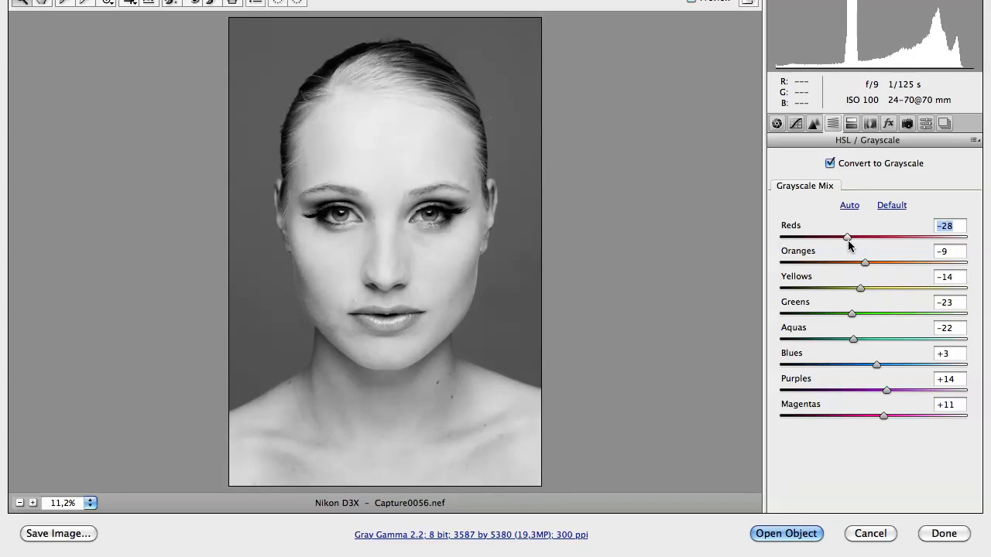
pyautogui.moveTo(845, 241)
pyautogui.mouseDown()
pyautogui.moveTo(818, 244)
pyautogui.moveTo(853, 236)
pyautogui.mouseUp()
pyautogui.moveTo(864, 264)
pyautogui.mouseDown()
pyautogui.moveTo(787, 268)
pyautogui.moveTo(850, 266)
pyautogui.mouseUp()
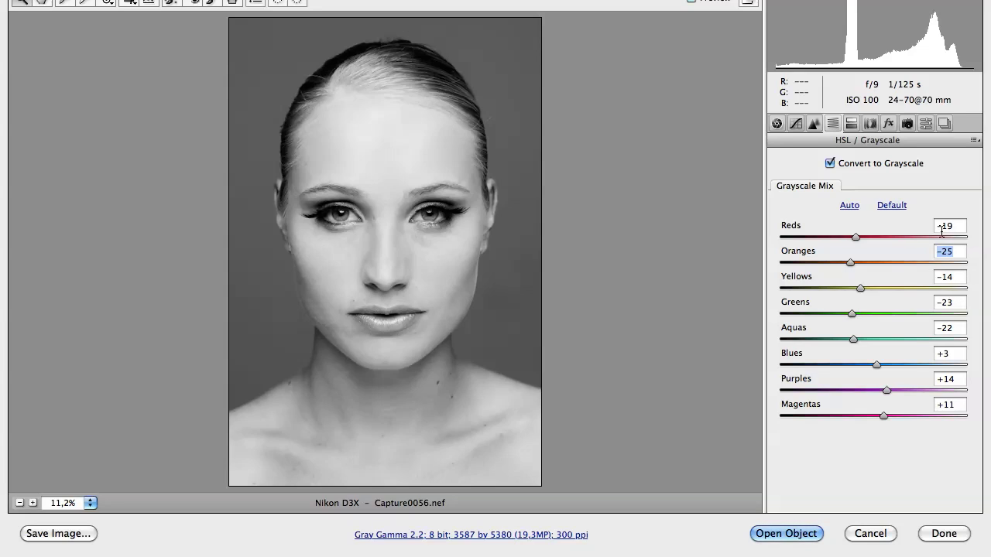
# - Refine the portrait's basic tones with Exposure at -0,15, Fill Light at 5 and Blacks at 21
pyautogui.click(777, 122)
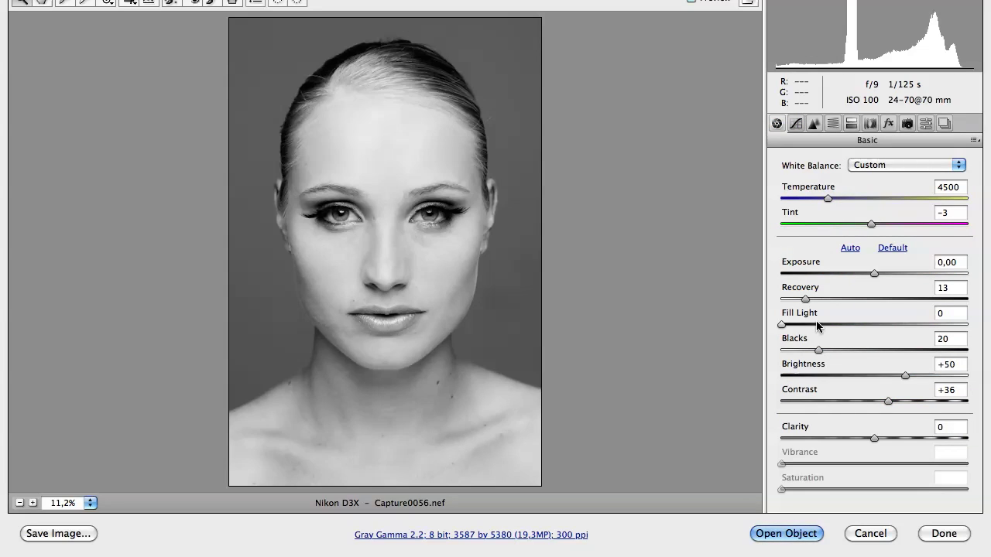
pyautogui.moveTo(819, 350); pyautogui.dragTo(821, 354)
pyautogui.moveTo(781, 324); pyautogui.dragTo(787, 325)
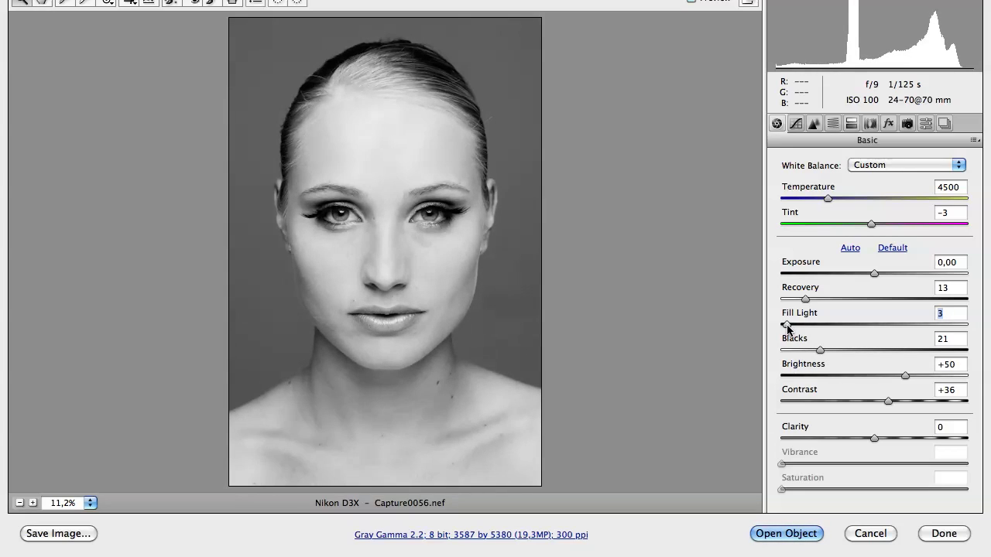
pyautogui.moveTo(875, 277); pyautogui.dragTo(869, 280)
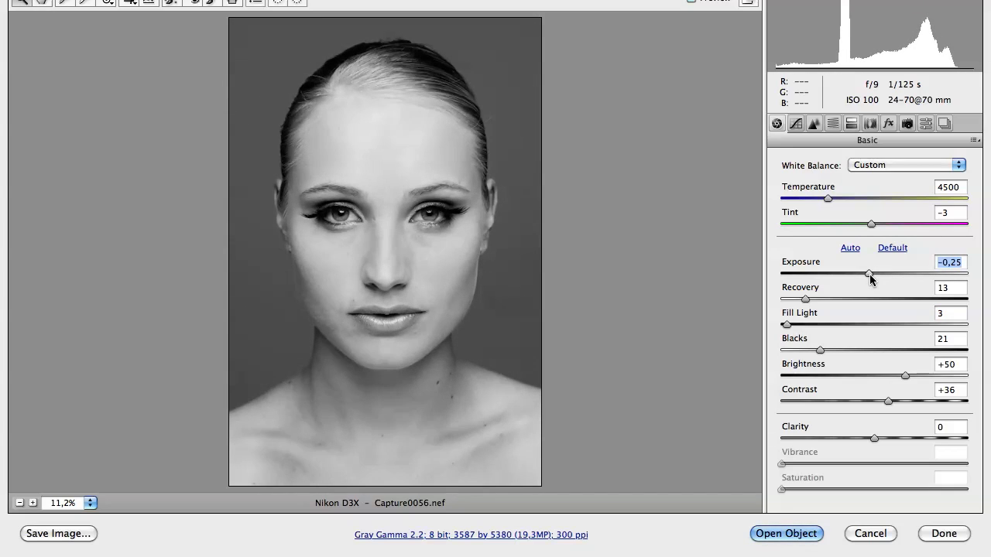
pyautogui.moveTo(871, 280); pyautogui.dragTo(873, 277)
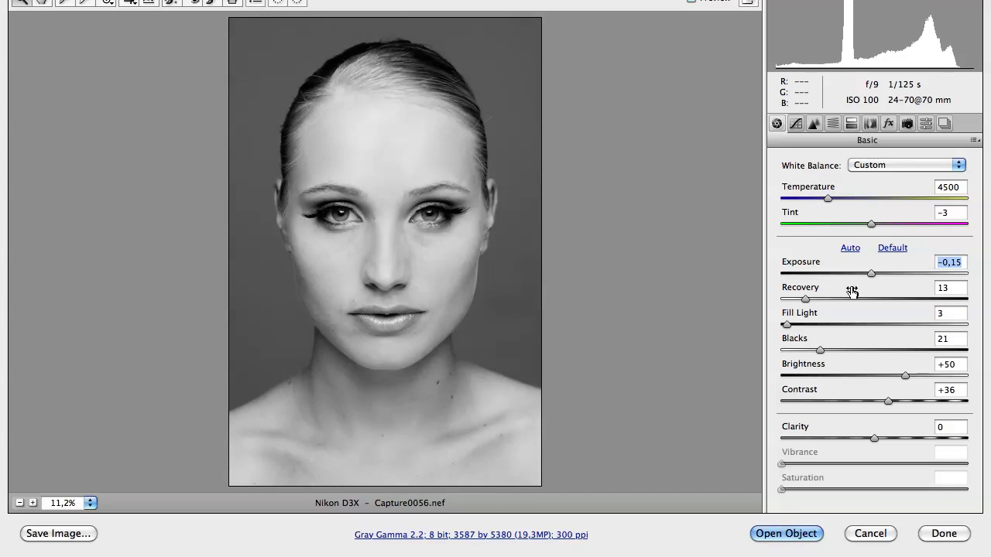
pyautogui.click(789, 324)
pyautogui.moveTo(790, 322); pyautogui.dragTo(792, 326)
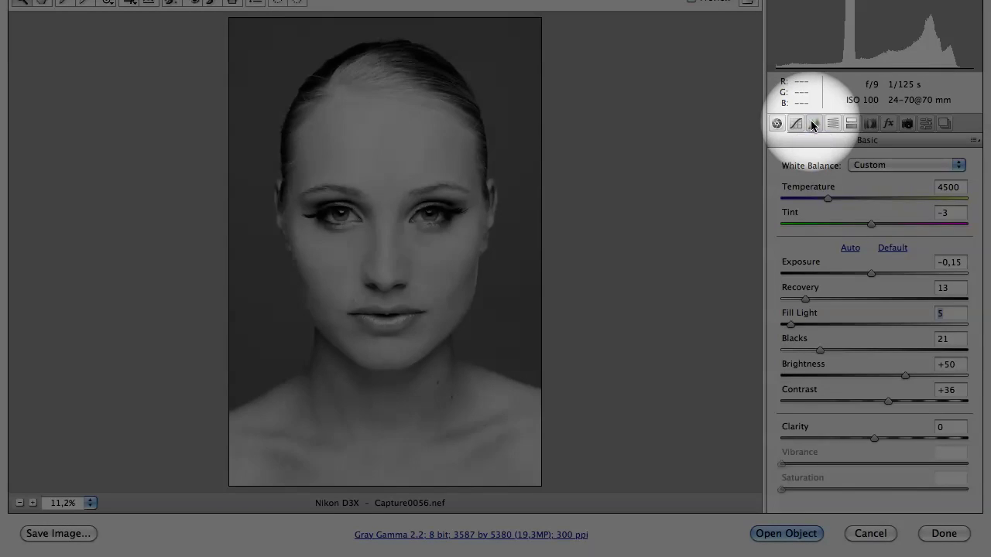
# - Sharpen the portrait with an Amount of 39 and a Radius of 0,6
pyautogui.click(810, 122)
pyautogui.moveTo(813, 188); pyautogui.dragTo(835, 191)
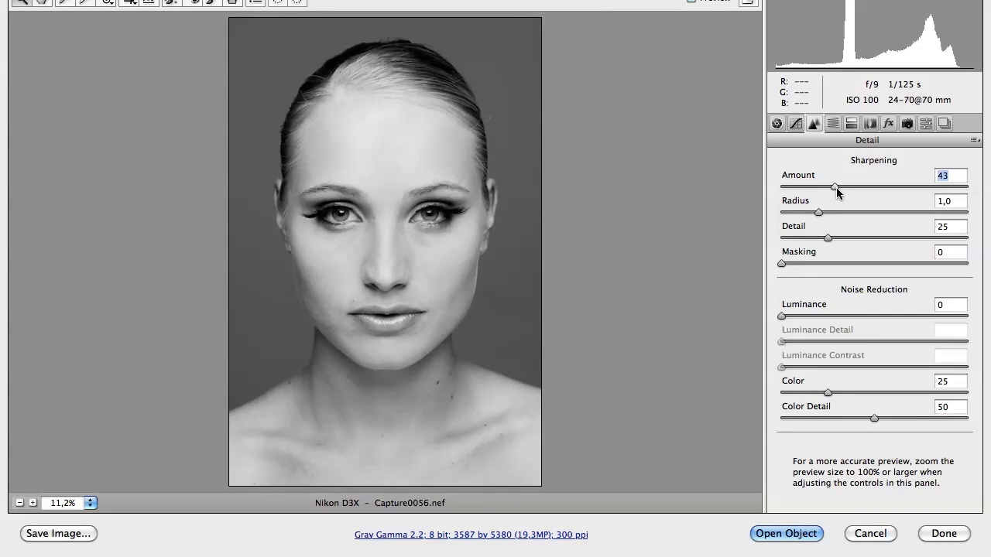
pyautogui.moveTo(833, 193); pyautogui.dragTo(814, 214)
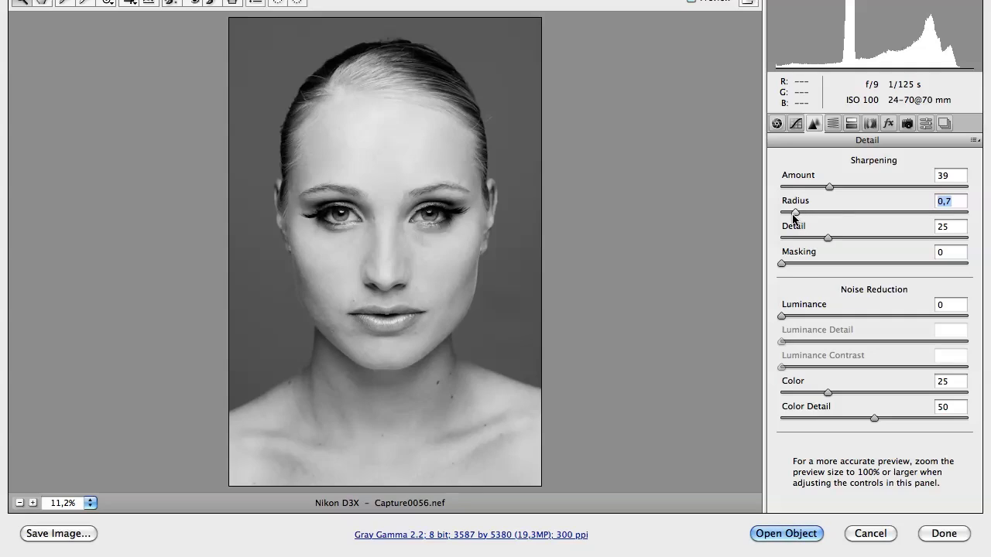
pyautogui.moveTo(790, 220); pyautogui.dragTo(791, 220)
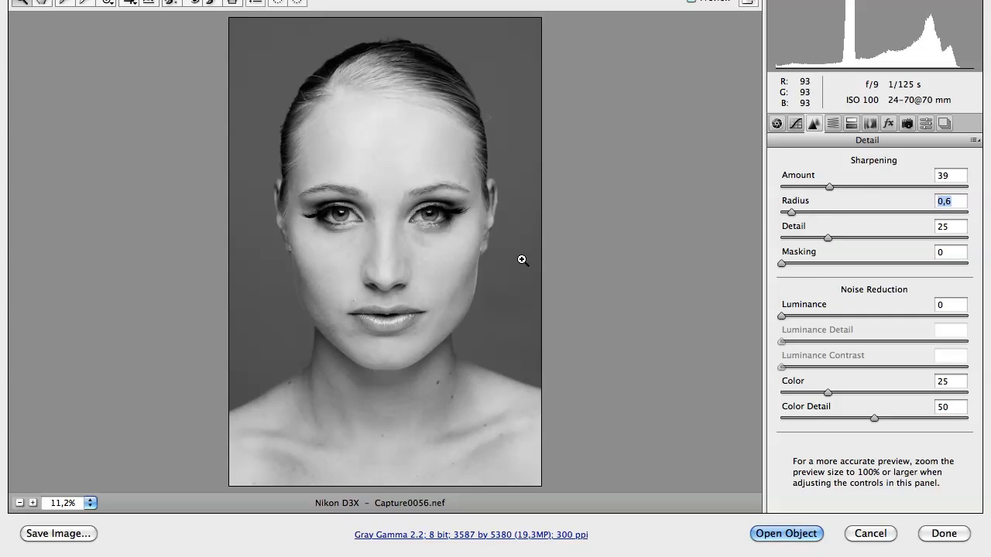
# - Reduce Blacks to 16 in the portrait's basic adjustments
pyautogui.click(778, 125)
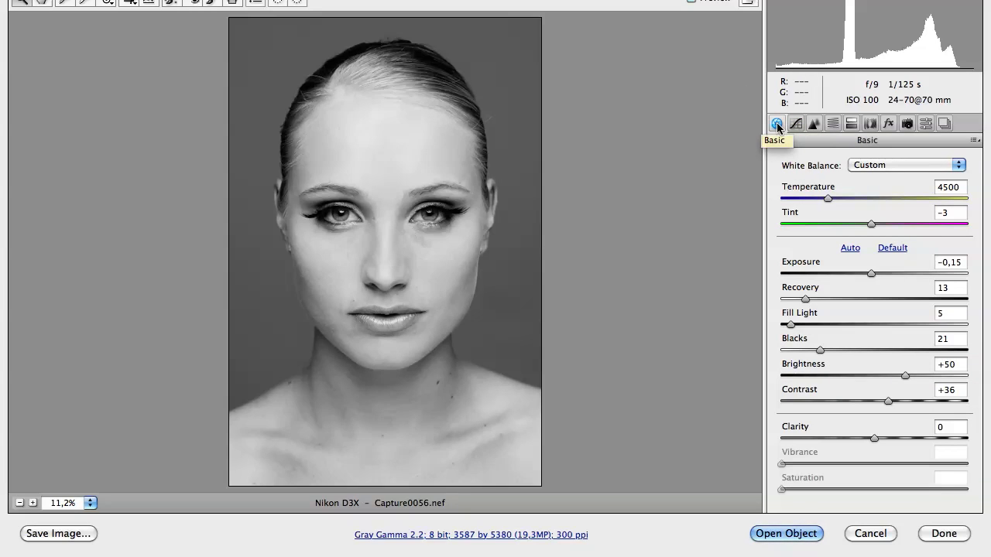
pyautogui.click(820, 351)
pyautogui.moveTo(818, 351); pyautogui.dragTo(814, 358)
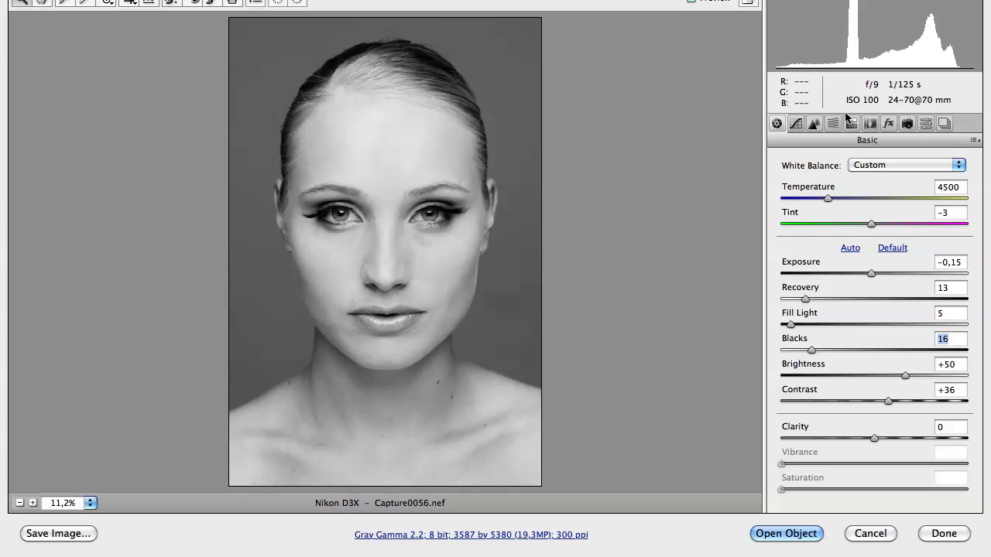
# - Darken the portrait's edges with Lens Vignetting at an Amount of -71 and a Midpoint of 0
pyautogui.click(870, 124)
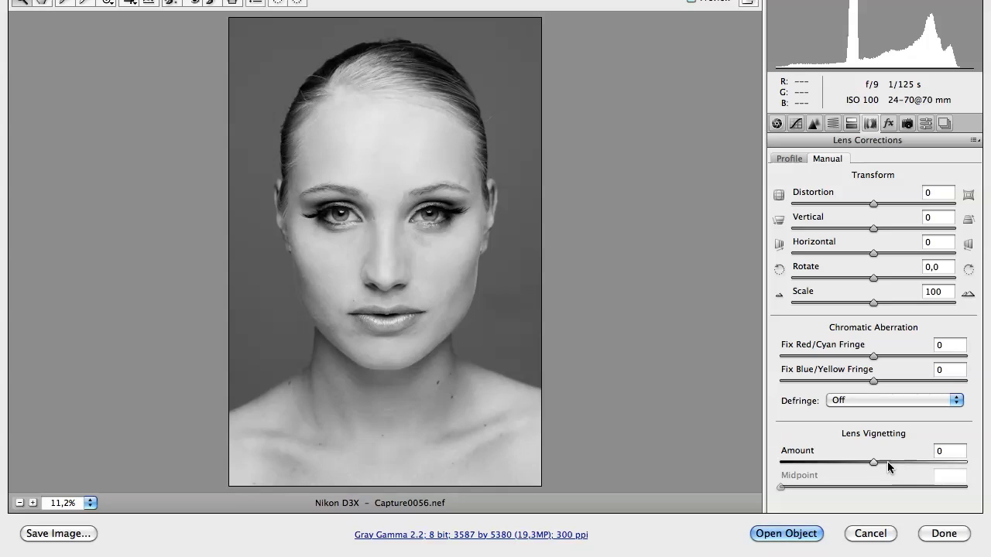
pyautogui.moveTo(871, 459); pyautogui.dragTo(777, 463)
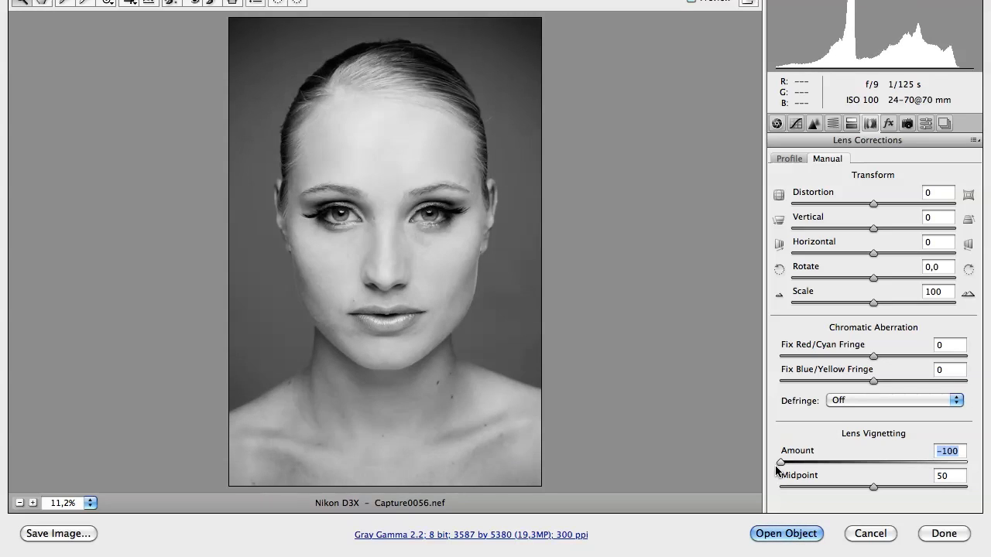
pyautogui.moveTo(871, 488); pyautogui.dragTo(739, 506)
pyautogui.moveTo(780, 462); pyautogui.dragTo(757, 466)
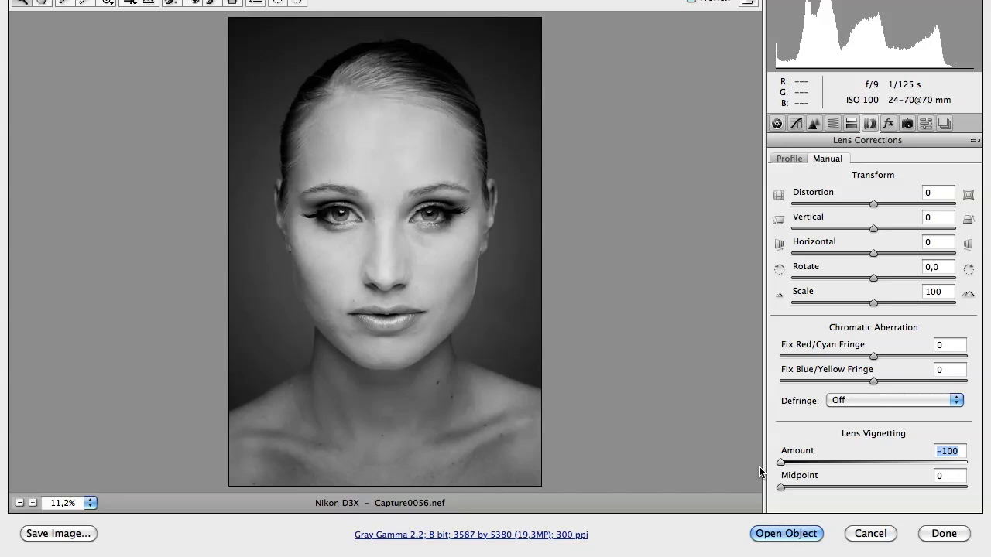
pyautogui.moveTo(780, 462); pyautogui.dragTo(808, 462)
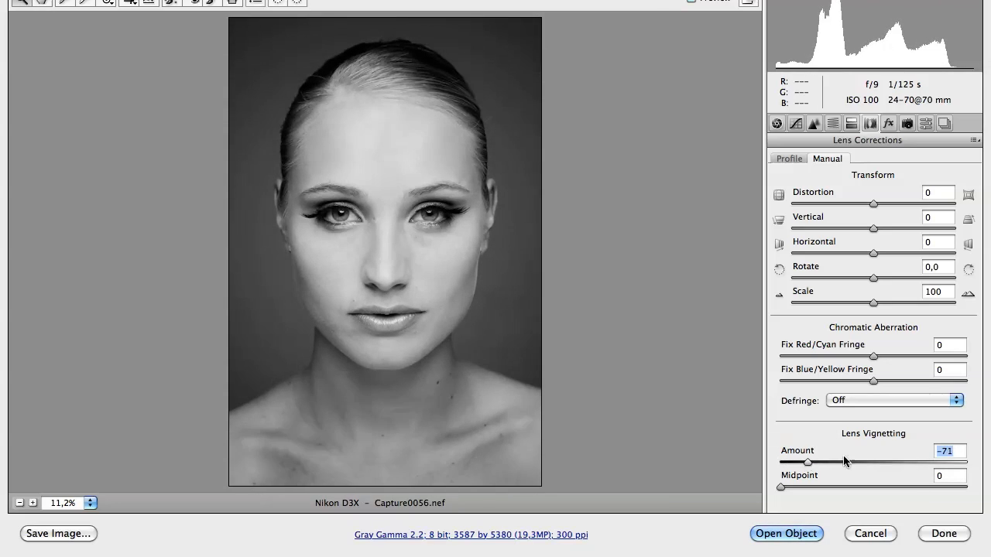
# - Raise Fill Light to 7 in the portrait's basic adjustments
pyautogui.click(776, 123)
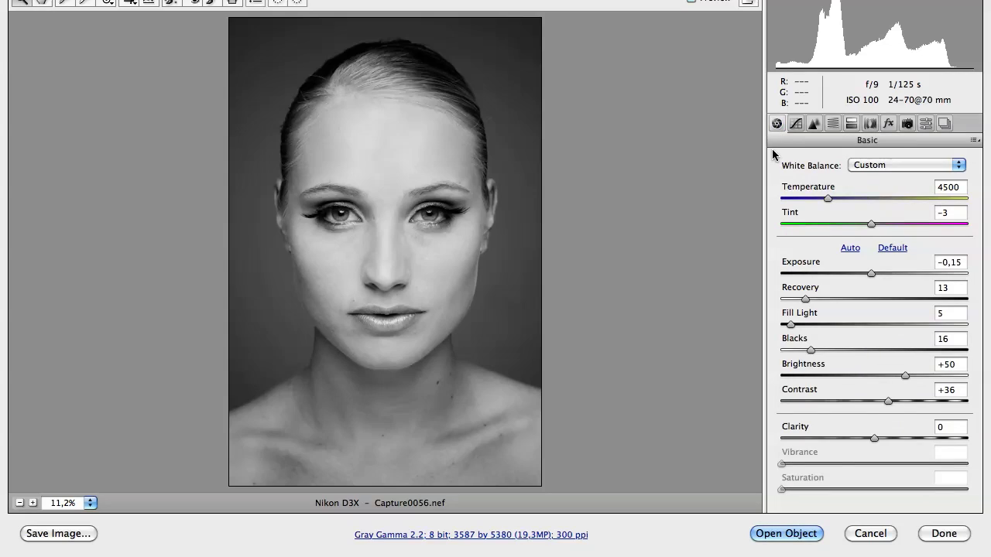
pyautogui.moveTo(790, 324); pyautogui.dragTo(797, 329)
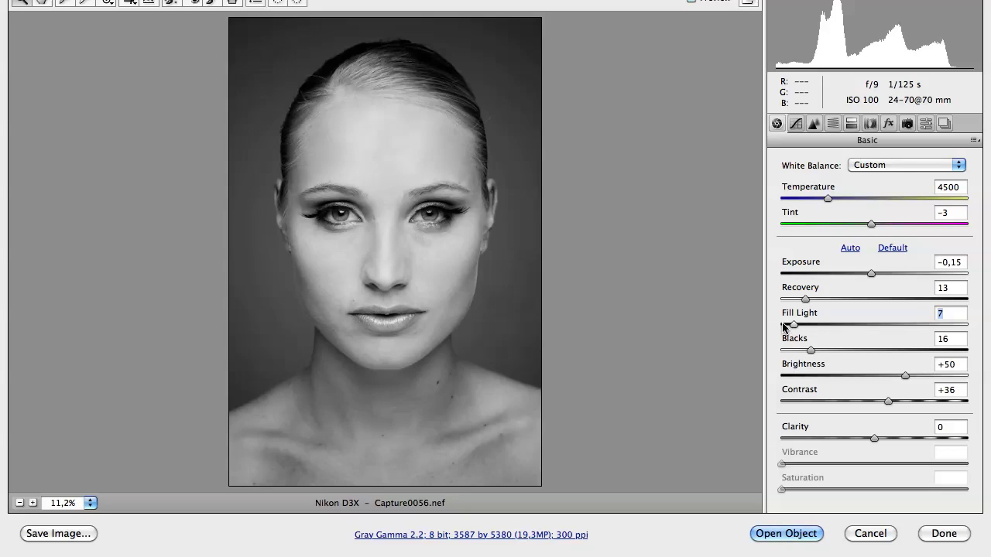
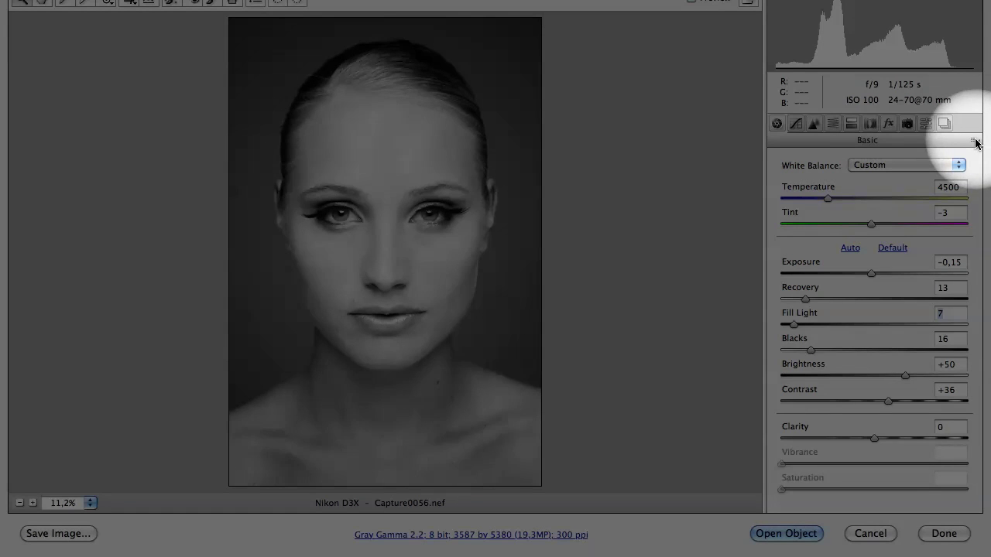
# - Save all of the portrait's current adjustments as a settings file named Black & White in the Settings folder
pyautogui.click(974, 141)
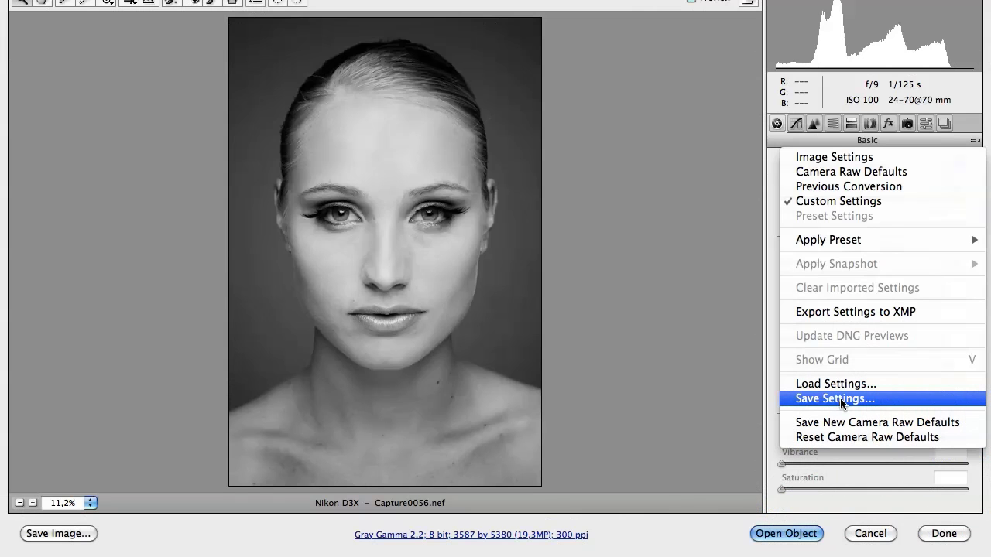
pyautogui.click(837, 398)
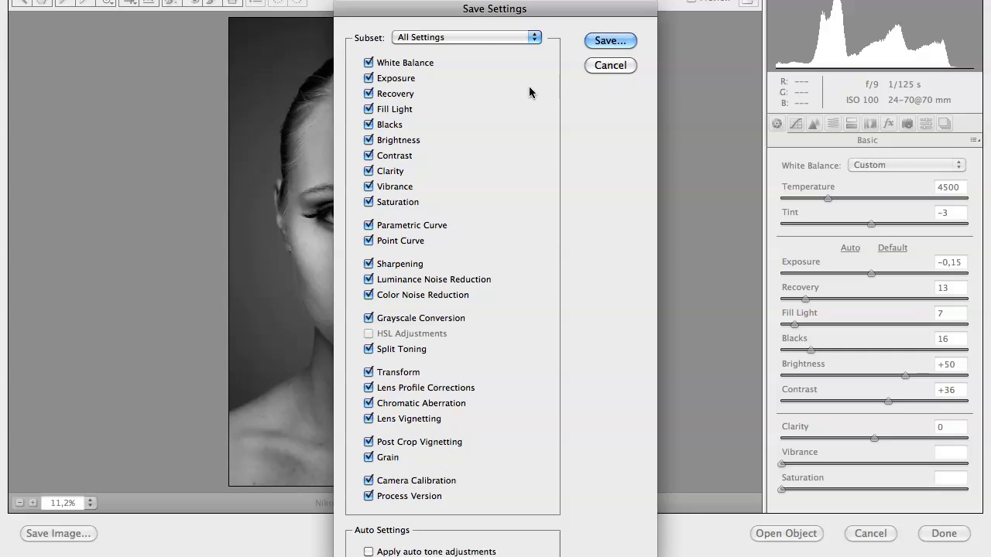
pyautogui.click(599, 43)
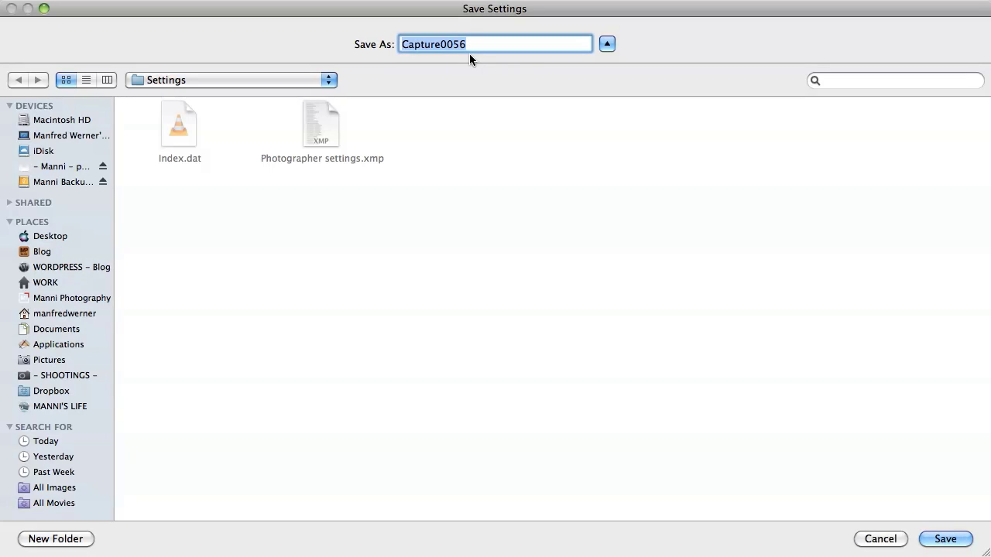
pyautogui.write('Blac')
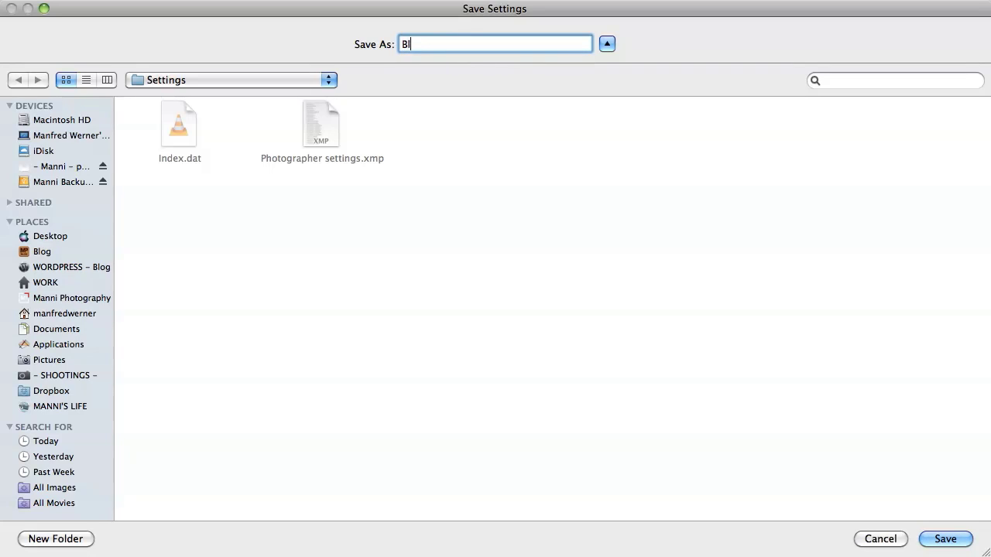
pyautogui.write('k & White')
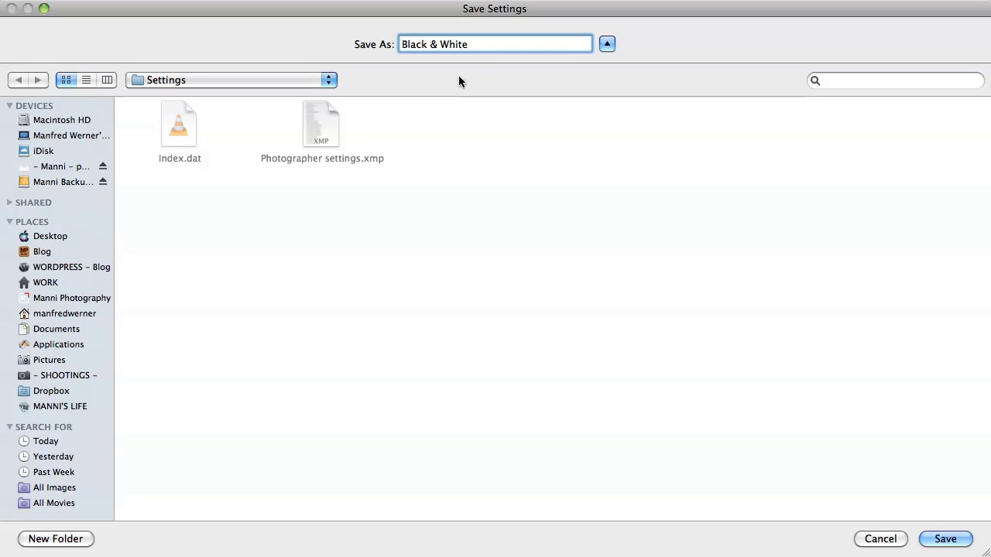
pyautogui.click(944, 539)
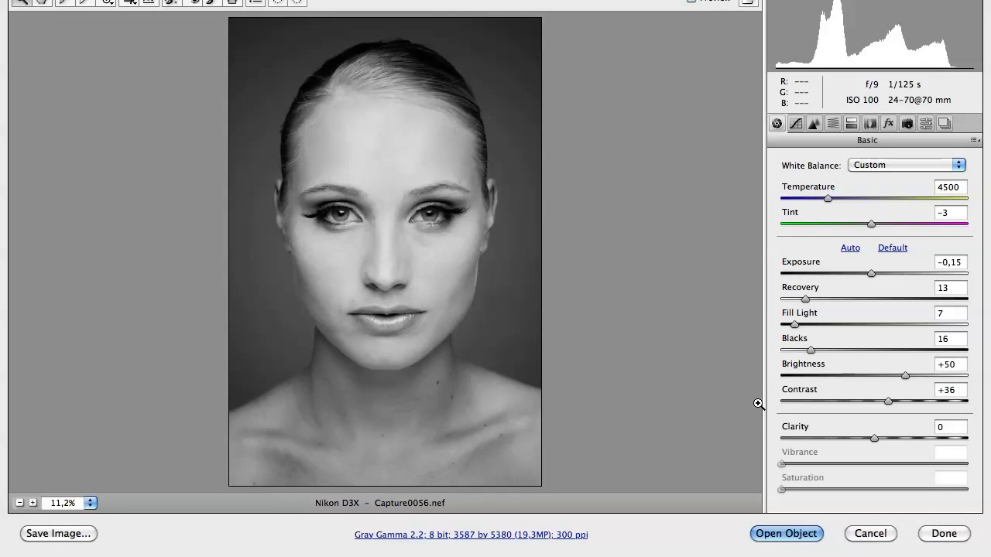
# - Finish editing Capture0056.nef, switch to Adobe Bridge and open all eight raw portraits together in Camera Raw
pyautogui.click(789, 534)
pyautogui.click(942, 533)
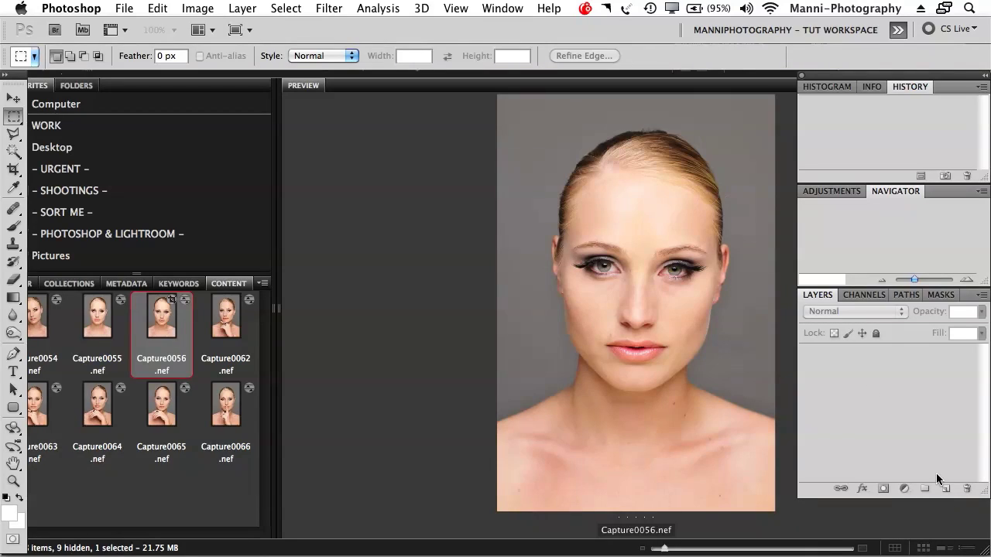
pyautogui.click(451, 289)
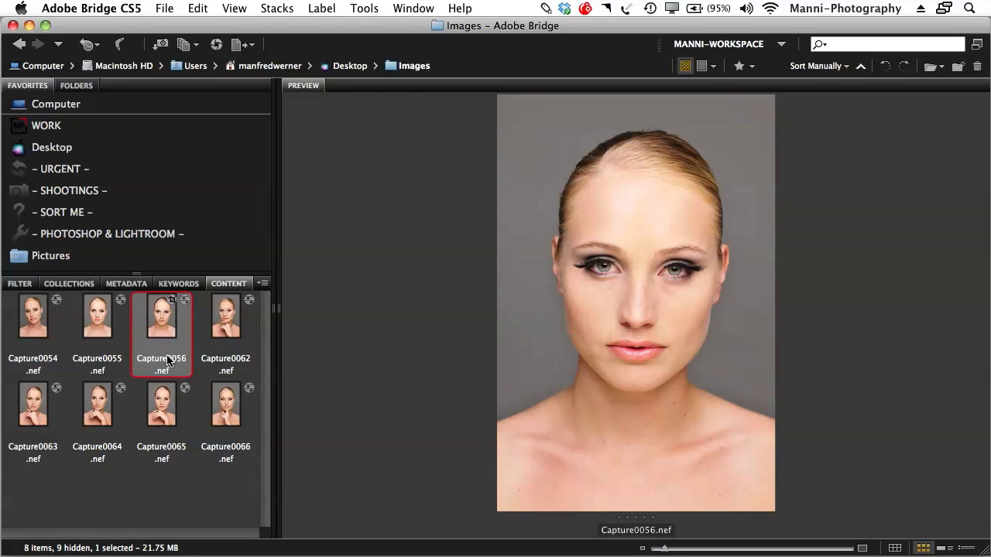
pyautogui.click(74, 501)
pyautogui.press('super+a')
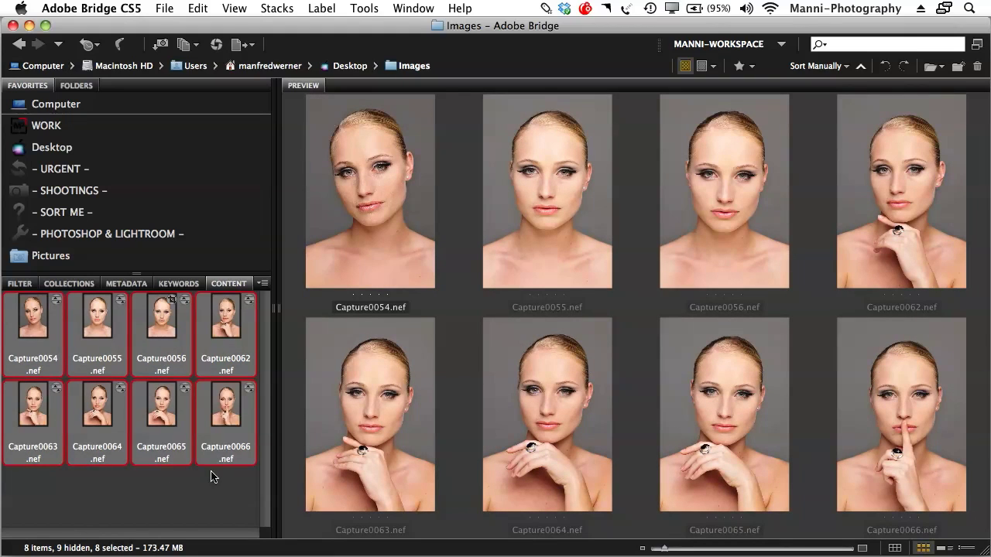
pyautogui.doubleClick(47, 311)
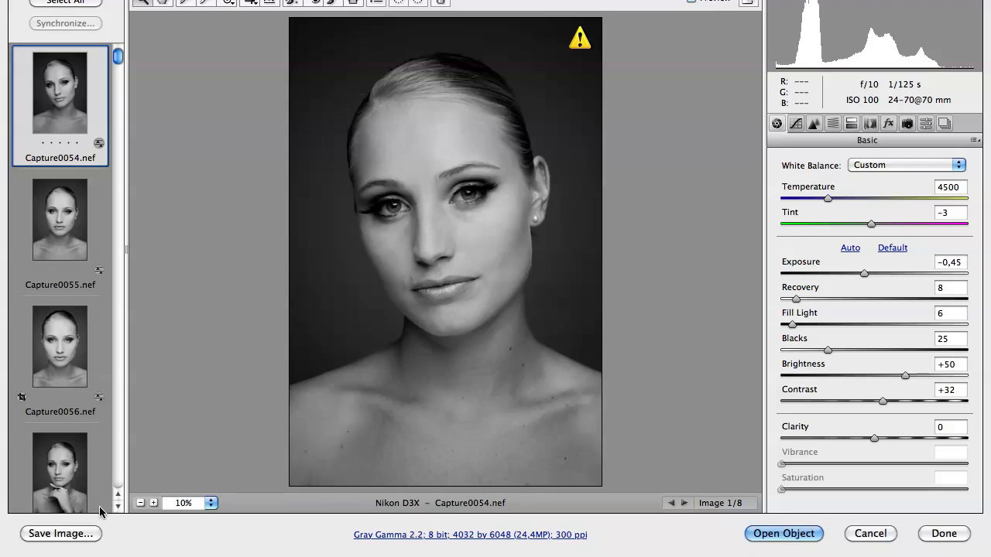
# - Select all eight portraits in the filmstrip and reset them to the Camera Raw Defaults
pyautogui.moveTo(117, 57); pyautogui.dragTo(133, 292)
pyautogui.moveTo(134, 188); pyautogui.dragTo(106, 22)
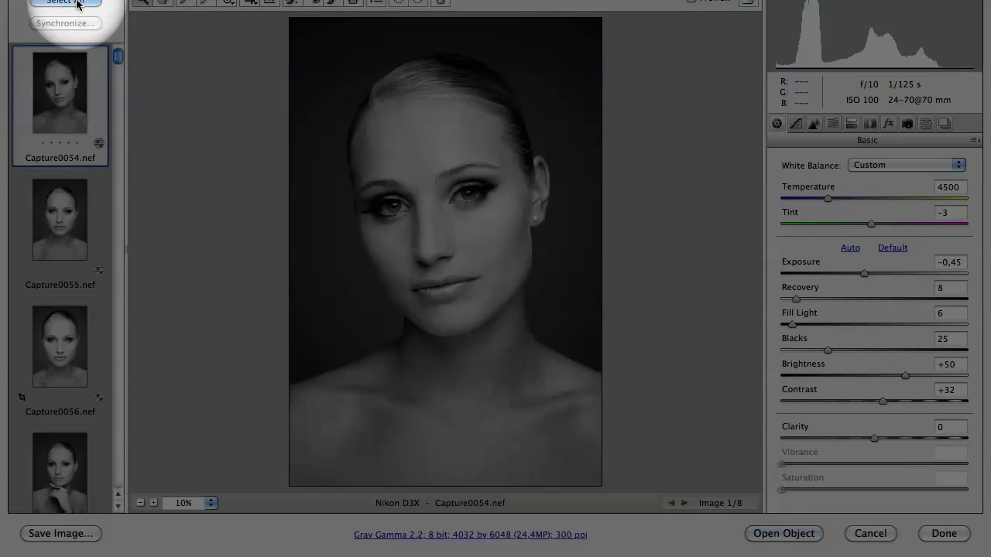
pyautogui.click(78, 4)
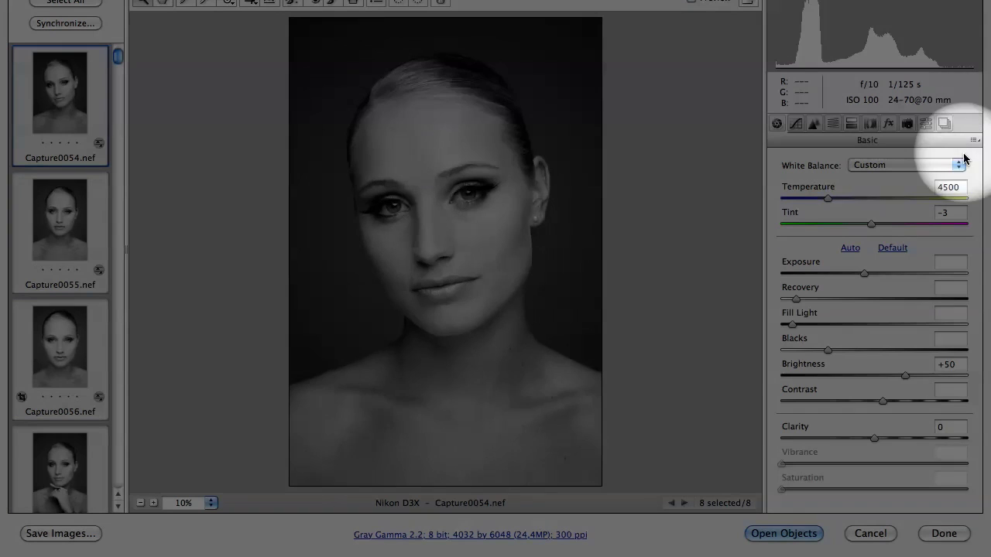
pyautogui.click(975, 141)
pyautogui.click(877, 168)
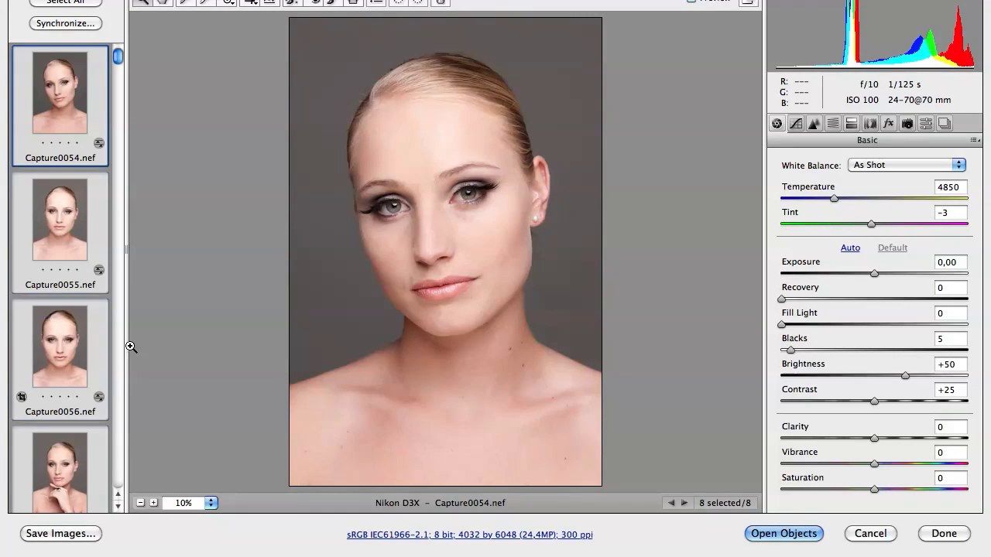
pyautogui.moveTo(122, 62); pyautogui.dragTo(137, 37)
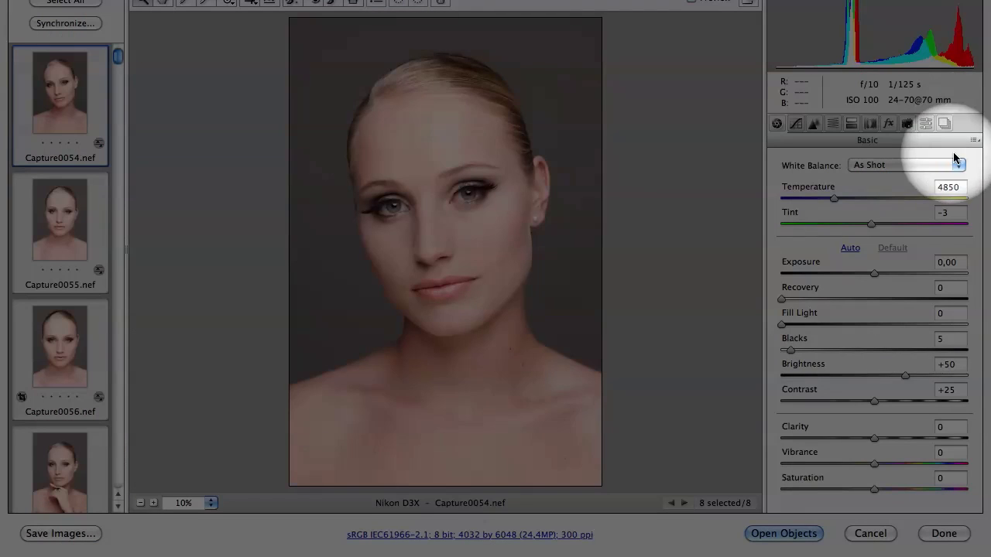
# - Load the saved Black & White .xmp settings onto all the selected portraits
pyautogui.click(974, 142)
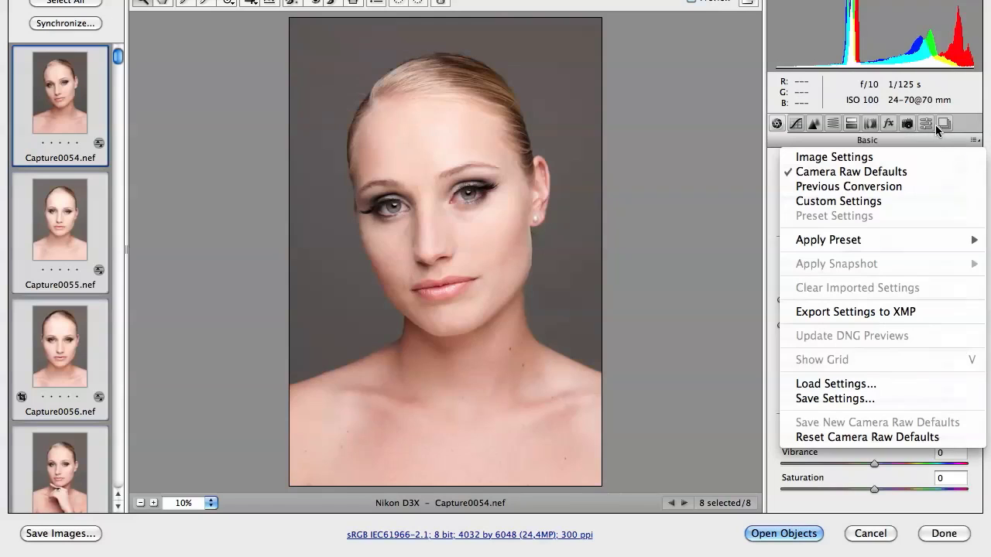
pyautogui.click(926, 123)
pyautogui.click(926, 123)
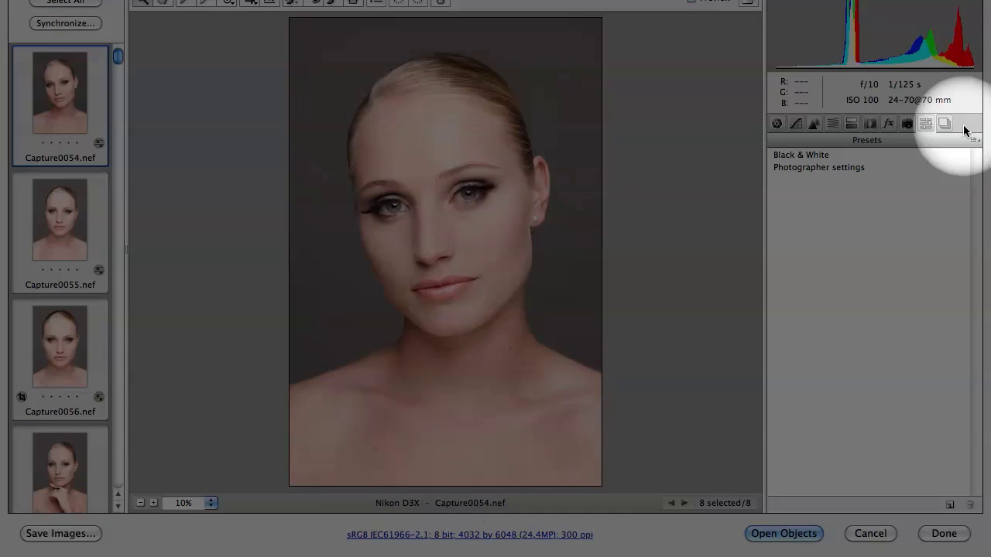
pyautogui.click(973, 140)
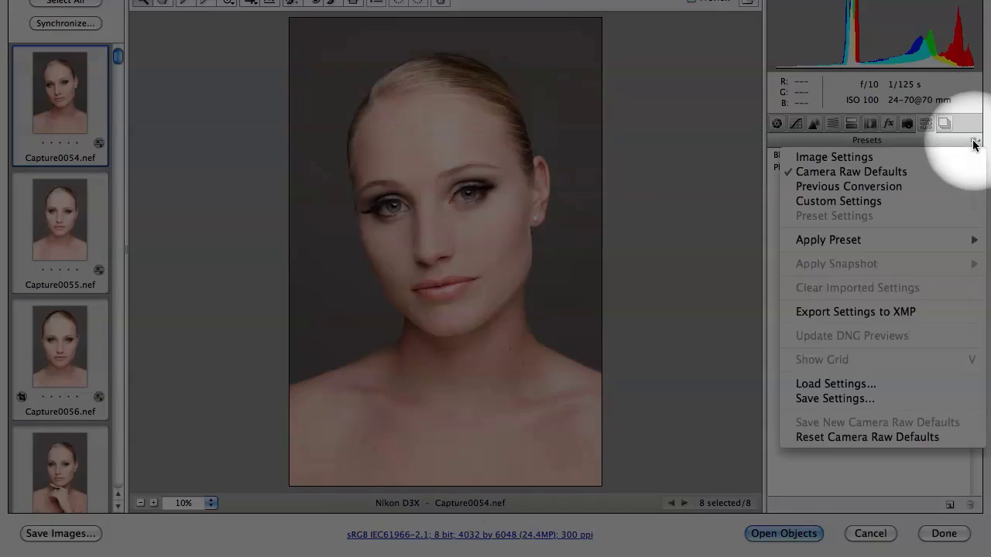
pyautogui.click(851, 383)
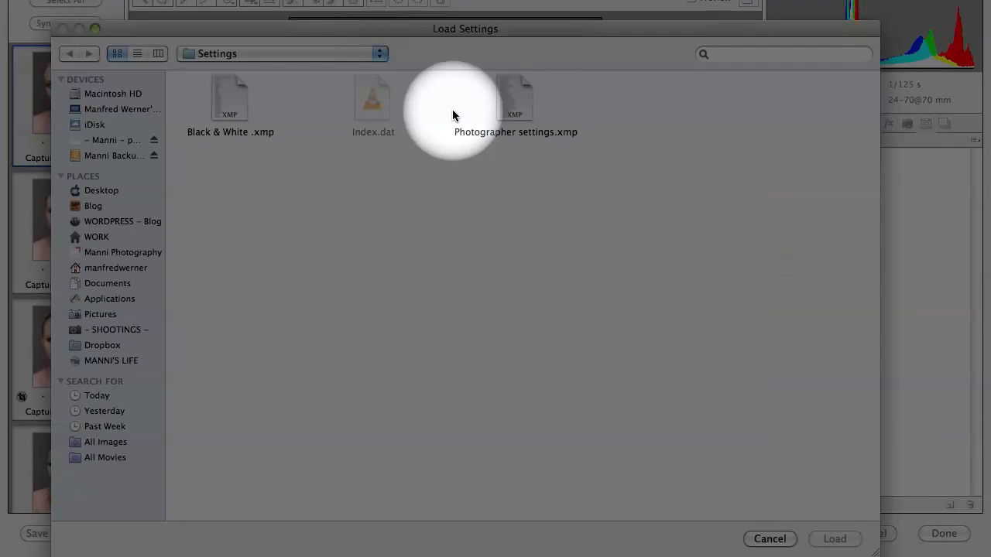
pyautogui.click(239, 106)
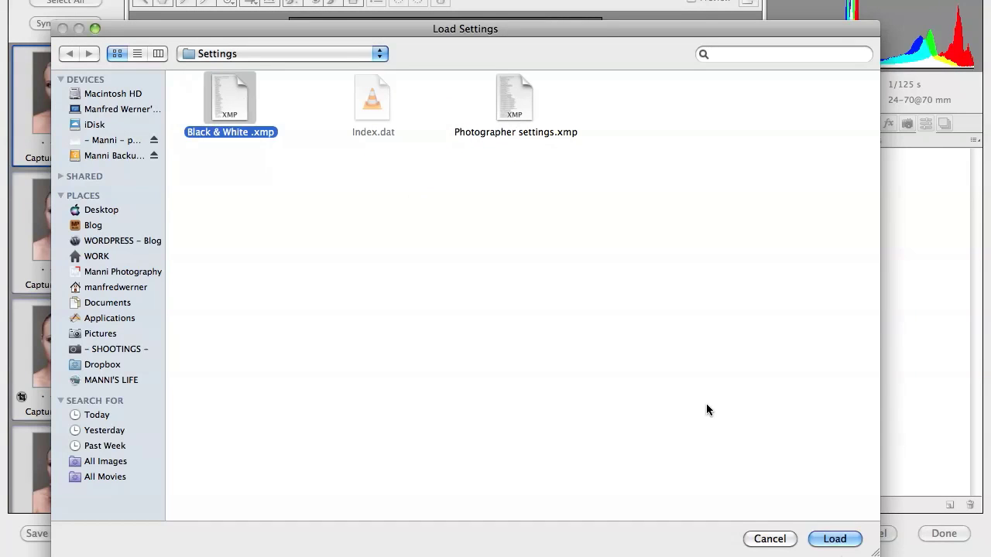
pyautogui.click(836, 537)
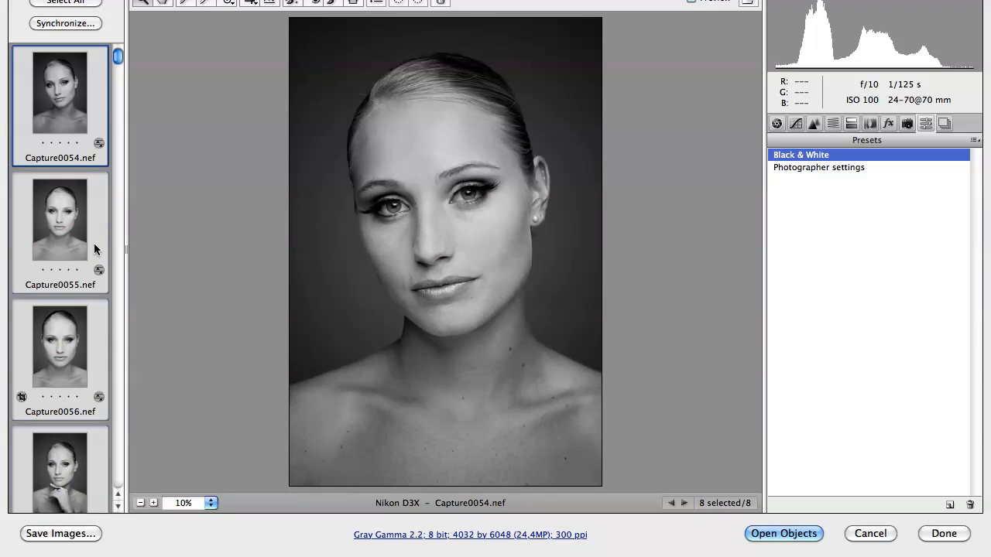
# - Review the converted portraits Capture0063.nef and Capture0064.nef, and inspect the basic adjustments of Capture0064.nef
pyautogui.moveTo(122, 65); pyautogui.dragTo(120, 286)
pyautogui.click(60, 309)
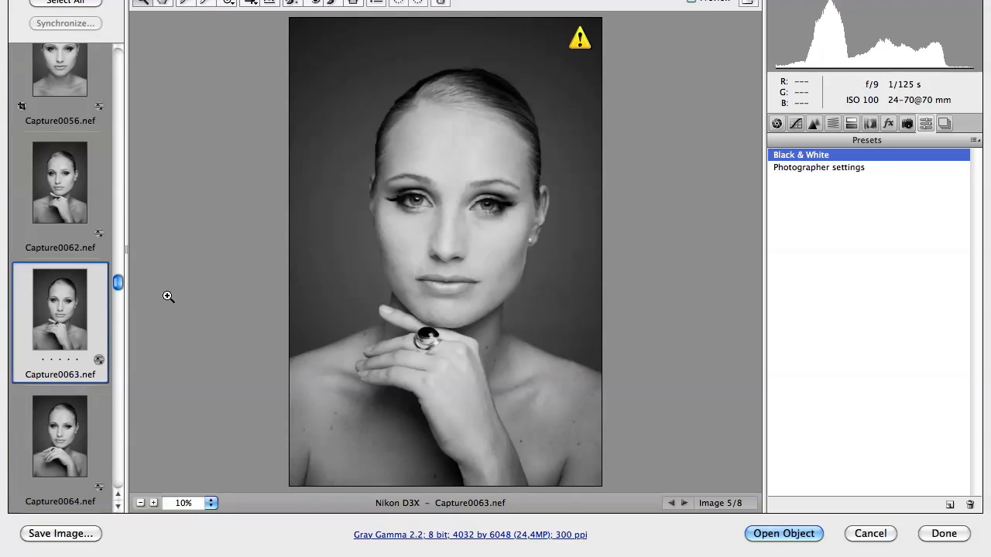
pyautogui.scroll(-3, 119, 284)
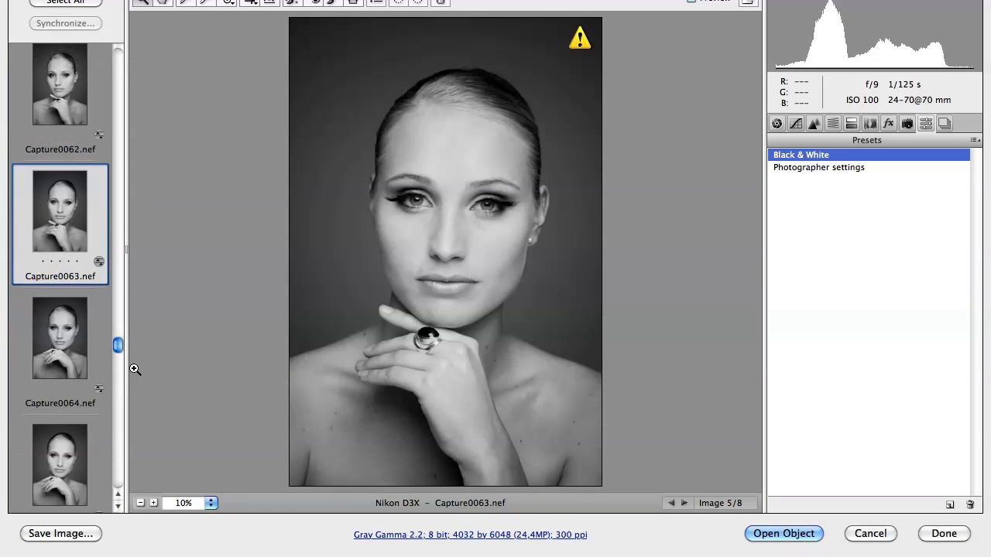
pyautogui.click(93, 342)
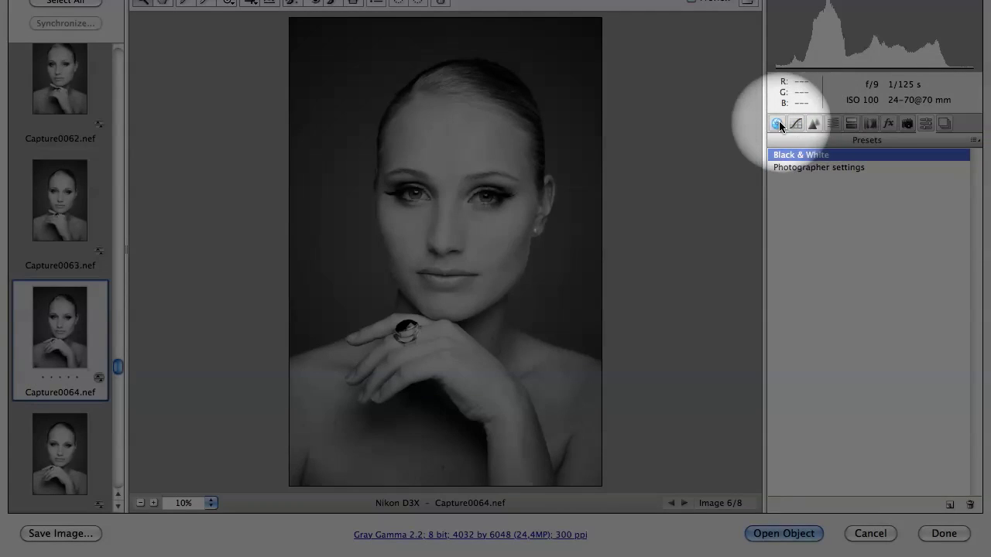
pyautogui.click(777, 122)
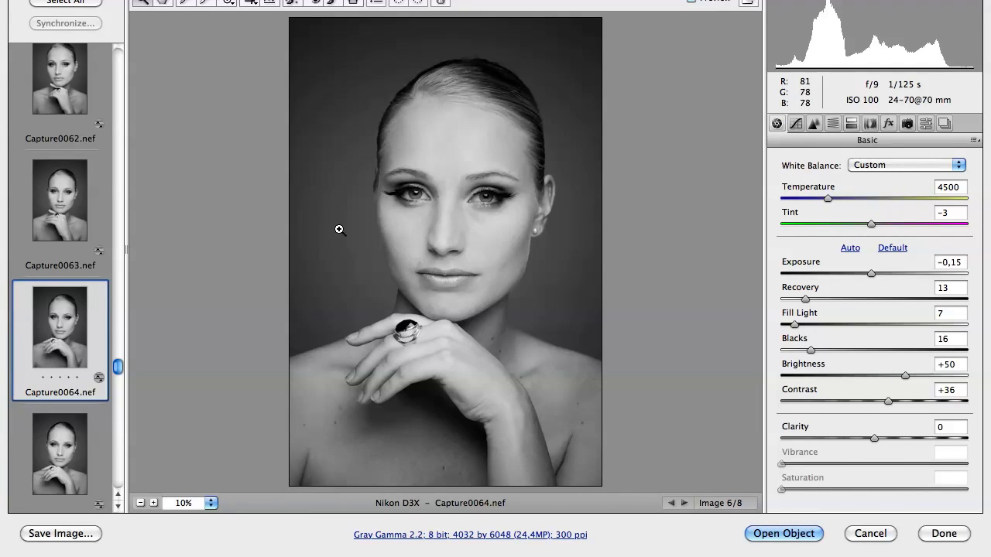
# - Select all eight portraits and view the options for saving them as image files, without saving
pyautogui.moveTo(121, 365); pyautogui.dragTo(117, 56)
pyautogui.click(91, 3)
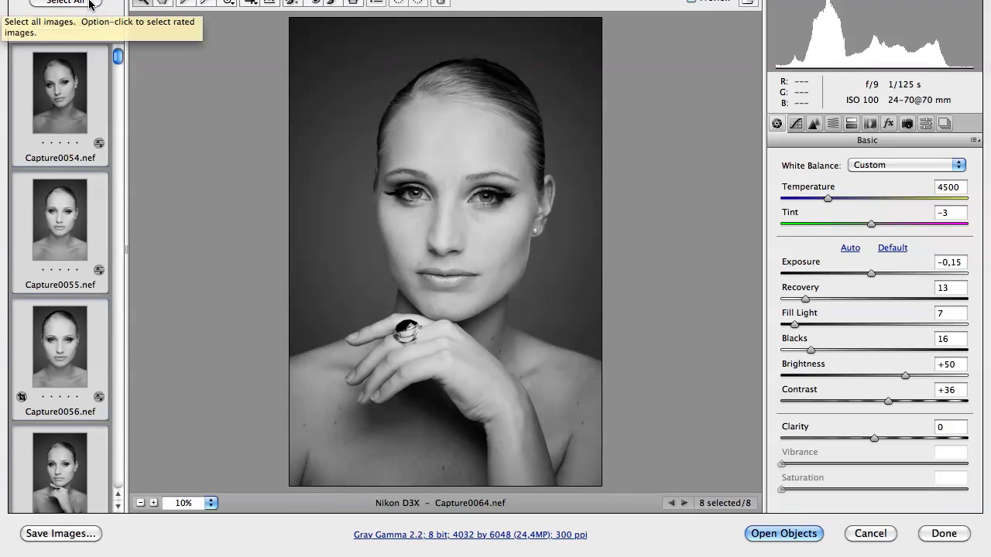
pyautogui.click(60, 533)
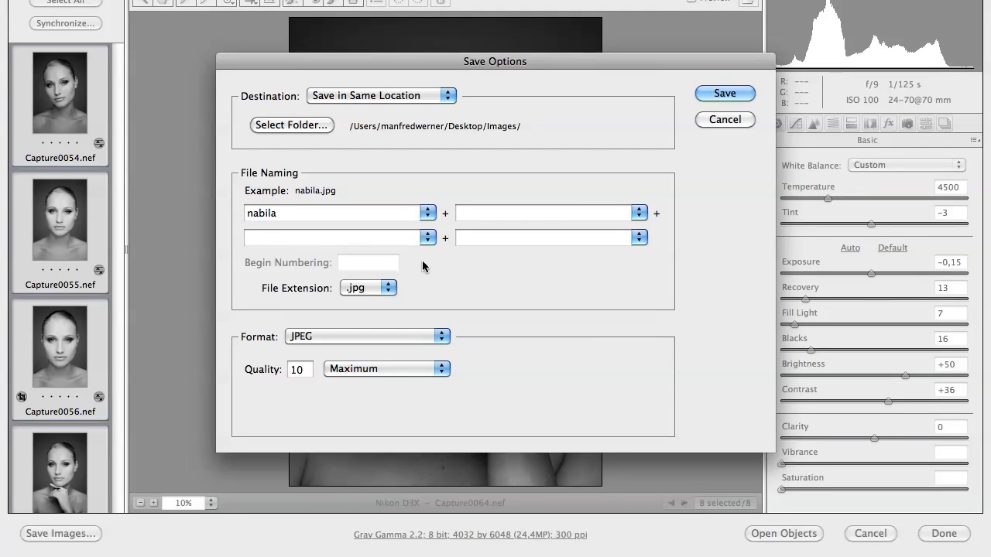
pyautogui.click(732, 116)
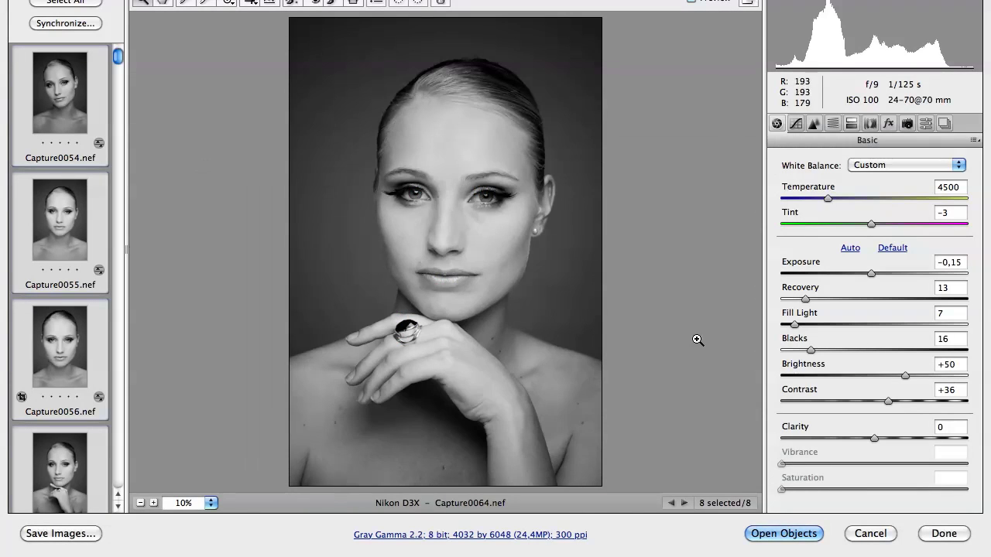